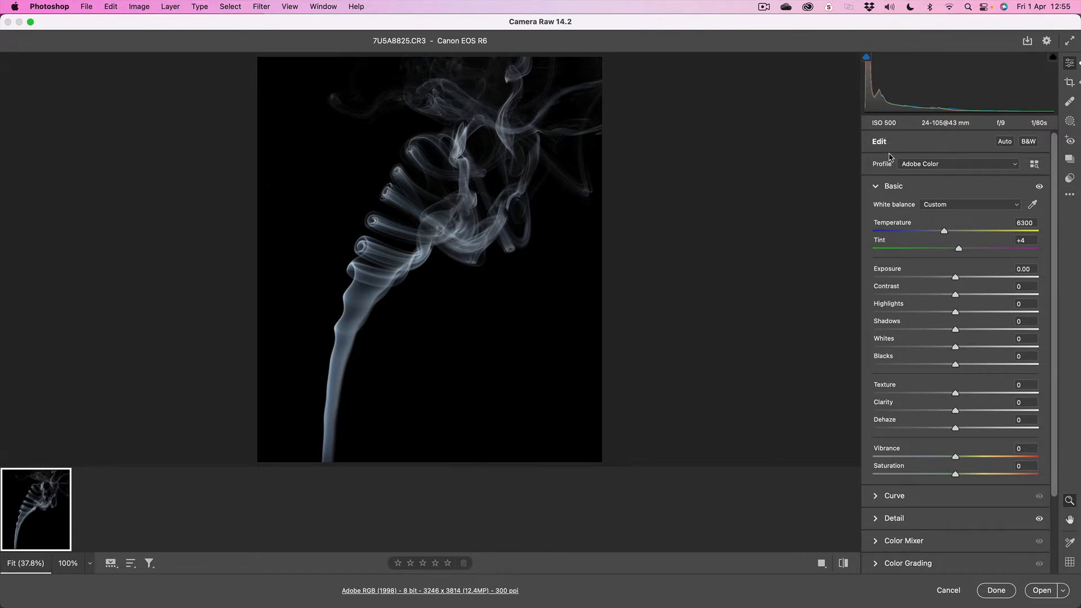
Set Exposure to +1.60, Blacks to -7 and Highlights to -5 in the raw photo's Basic adjustments
{"action": "left_click", "coordinate": [876, 188]}
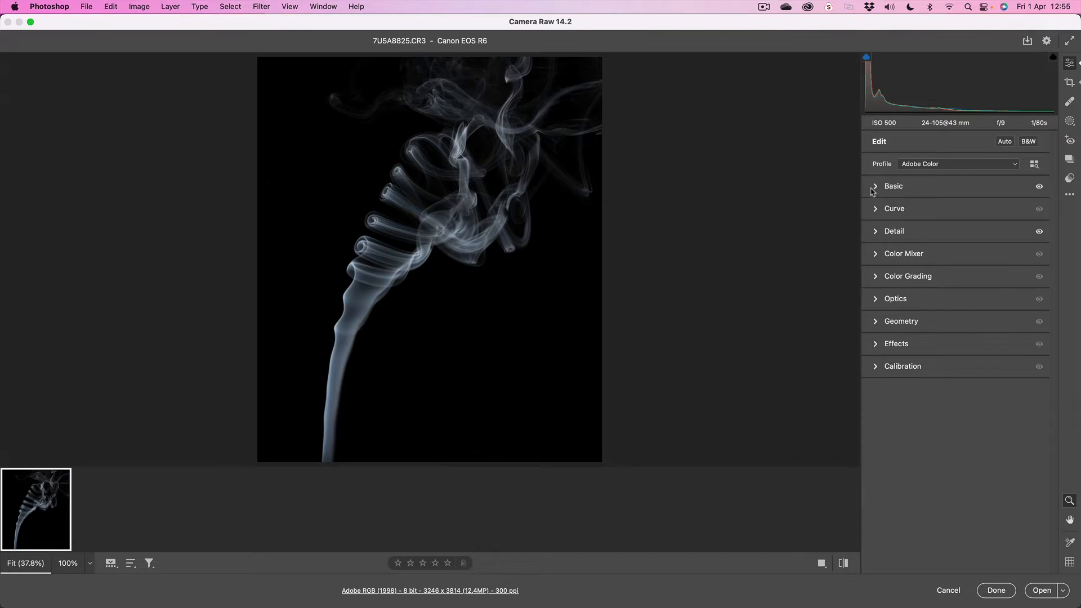
{"action": "left_click", "coordinate": [879, 192]}
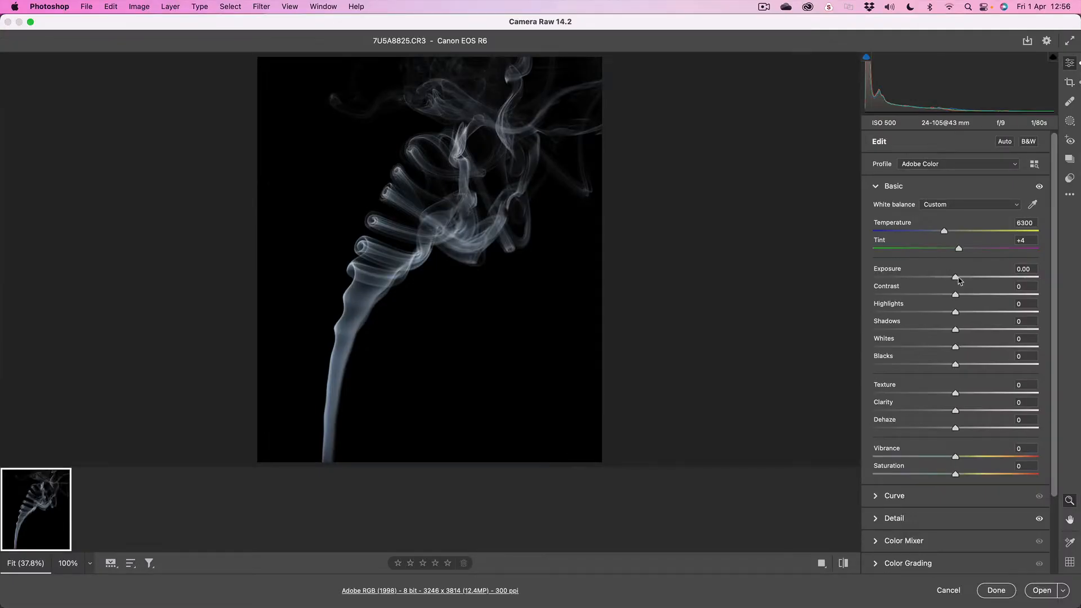
{"action": "left_click_drag", "start_coordinate": [957, 282], "coordinate": [983, 278]}
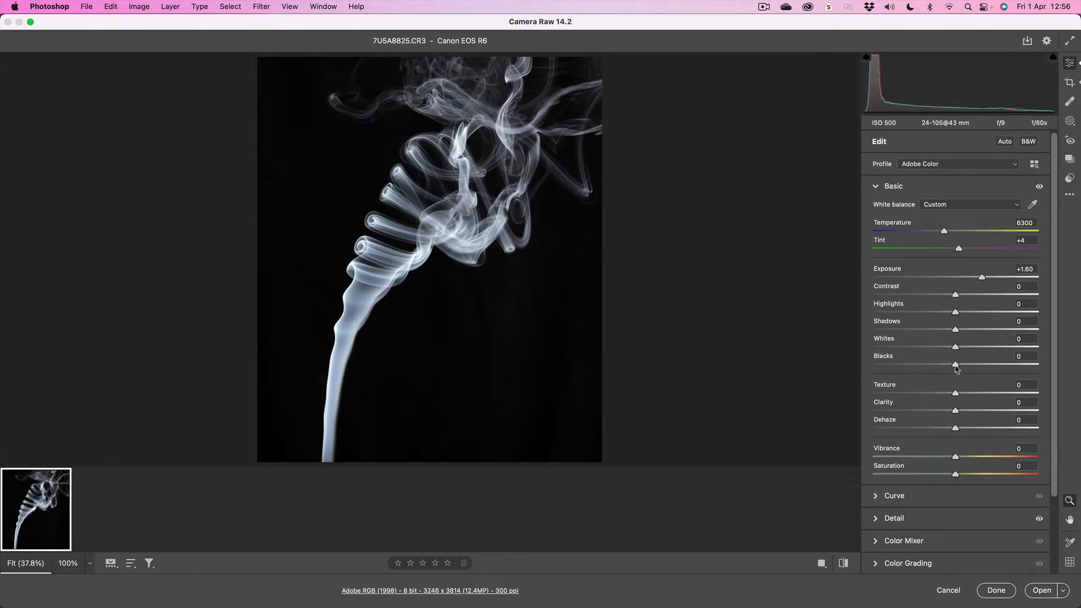
{"action": "left_click_drag", "start_coordinate": [957, 366], "coordinate": [951, 366]}
{"action": "left_click_drag", "start_coordinate": [956, 314], "coordinate": [951, 314]}
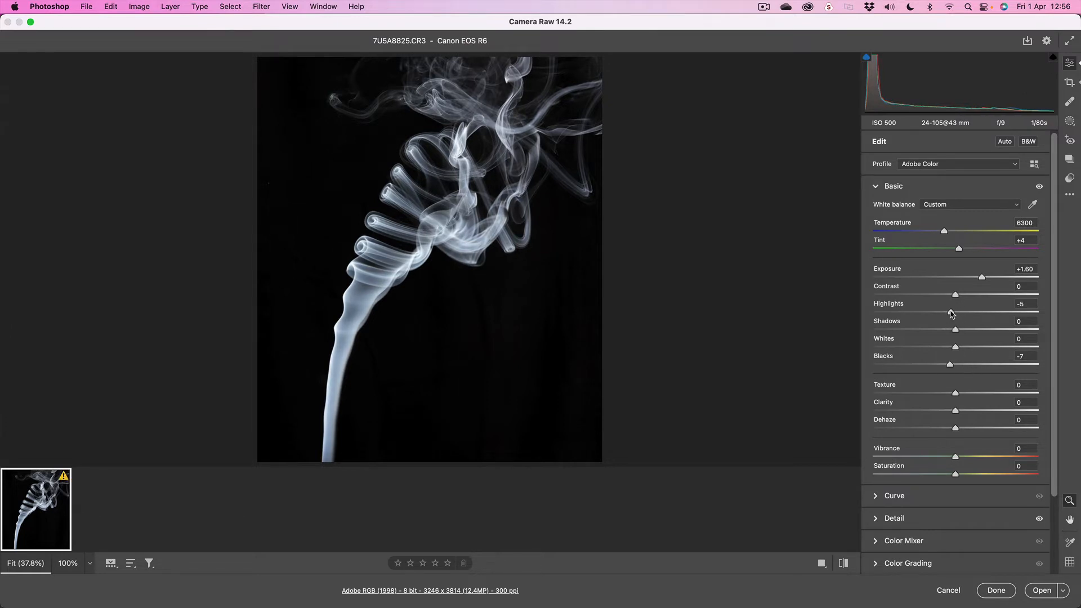
Brighten the smoke by setting Whites to +18 after trying +32
{"action": "left_click", "coordinate": [369, 287]}
{"action": "left_click", "coordinate": [306, 232]}
{"action": "left_click_drag", "start_coordinate": [957, 352], "coordinate": [981, 349]}
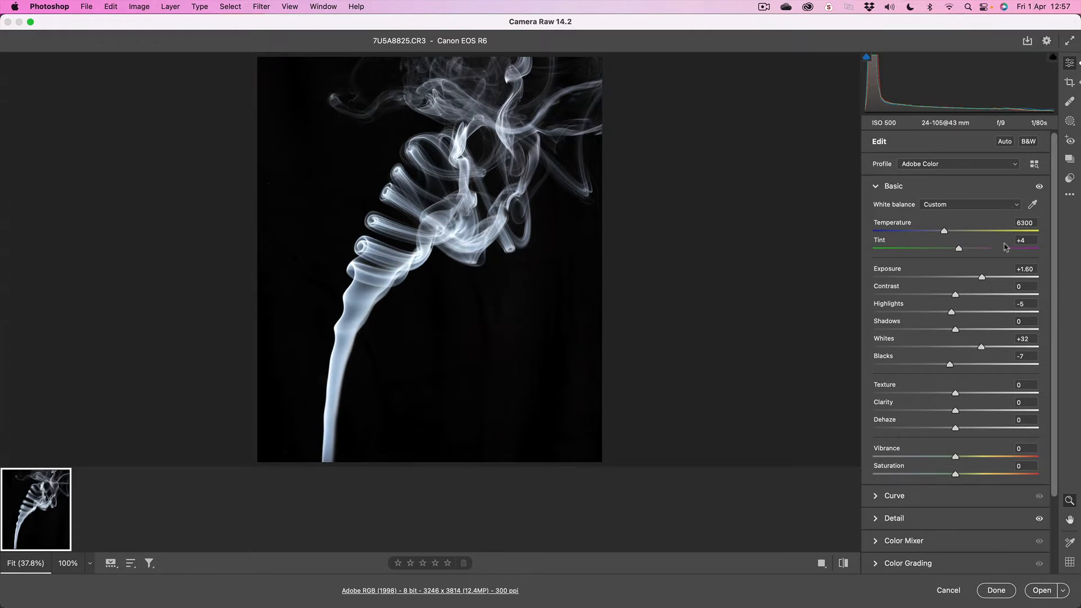
{"action": "left_click_drag", "start_coordinate": [980, 349], "coordinate": [971, 350]}
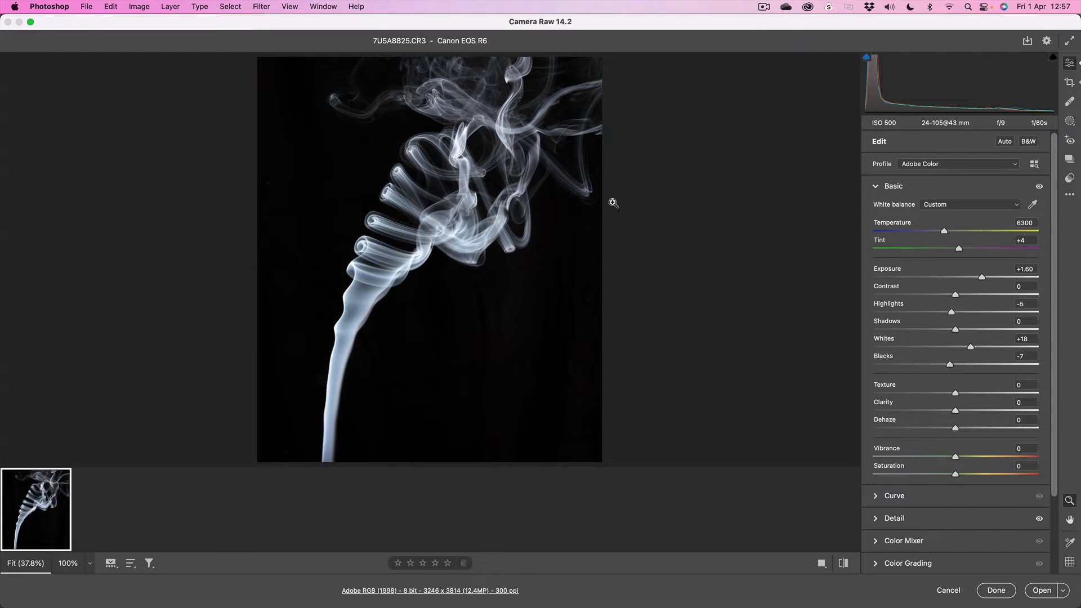
Set Texture to +28, Clarity to +27 and Dehaze to -33 while checking the smoke detail at 100%
{"action": "left_click", "coordinate": [400, 250]}
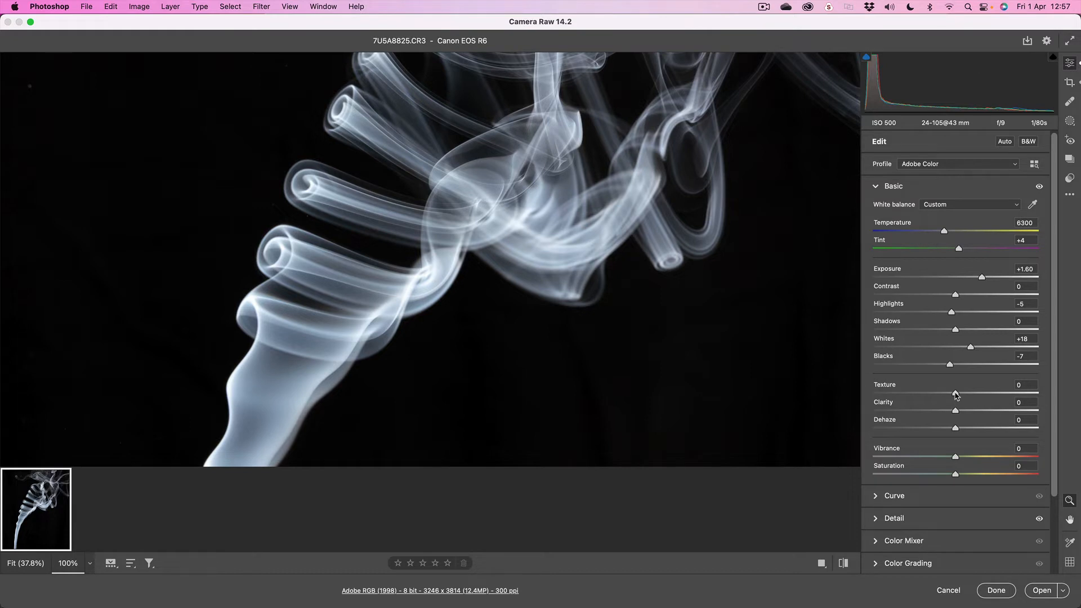
{"action": "left_click_drag", "start_coordinate": [956, 396], "coordinate": [967, 396]}
{"action": "left_click_drag", "start_coordinate": [955, 410], "coordinate": [975, 410]}
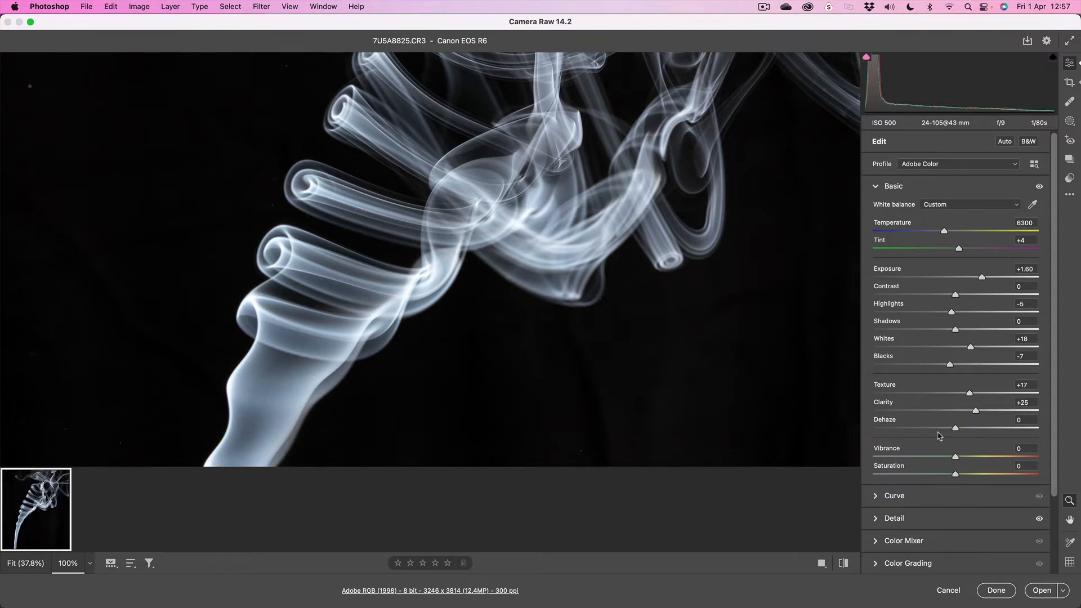
{"action": "left_click_drag", "start_coordinate": [956, 430], "coordinate": [979, 394]}
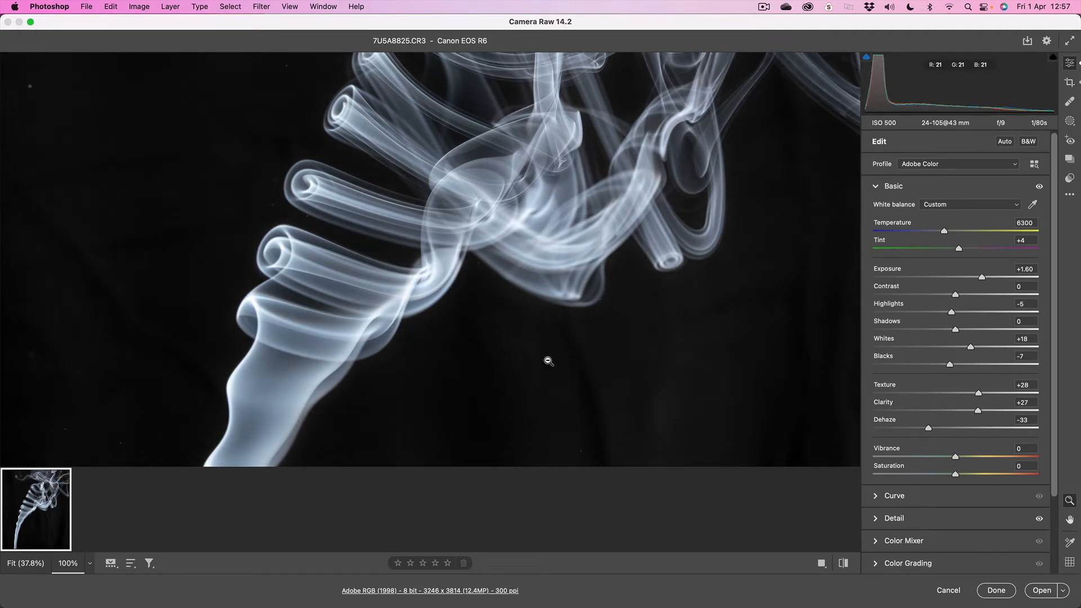
{"action": "left_click", "coordinate": [489, 273]}
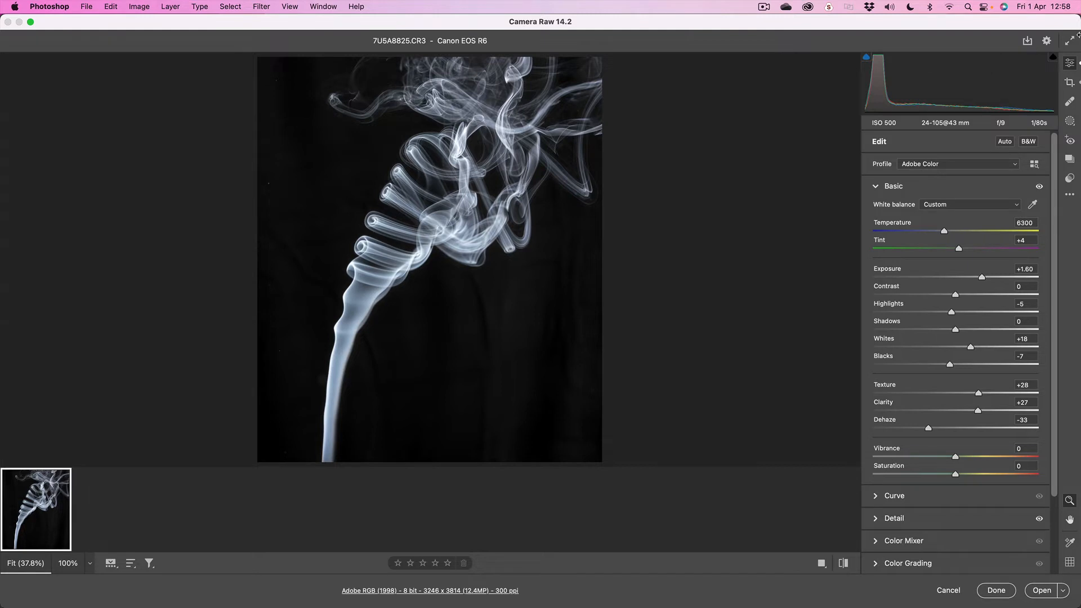
{"action": "left_click", "coordinate": [1070, 83]}
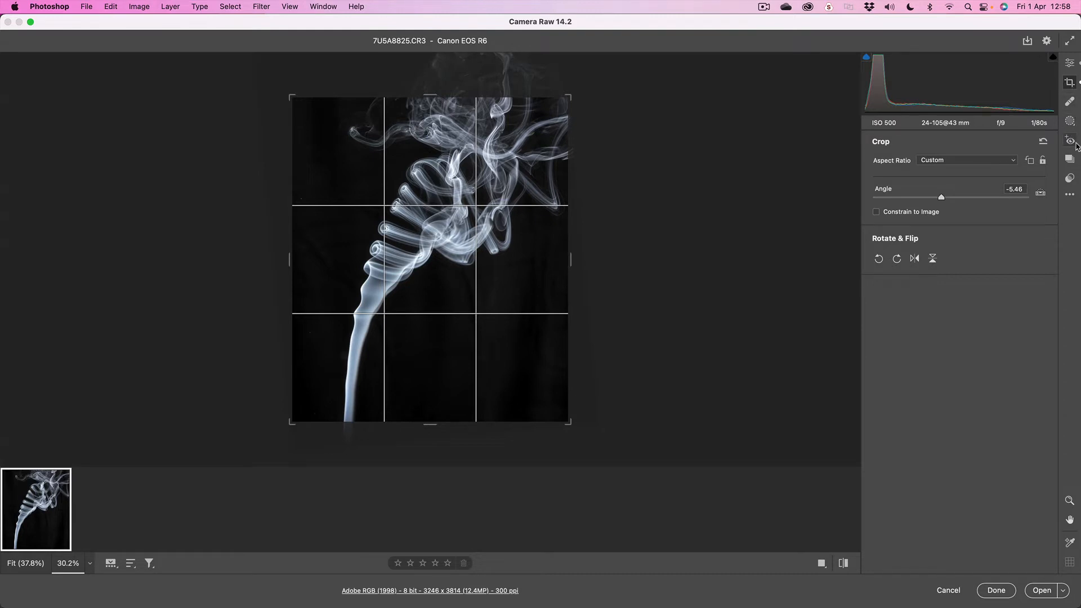
{"action": "left_click", "coordinate": [1071, 63]}
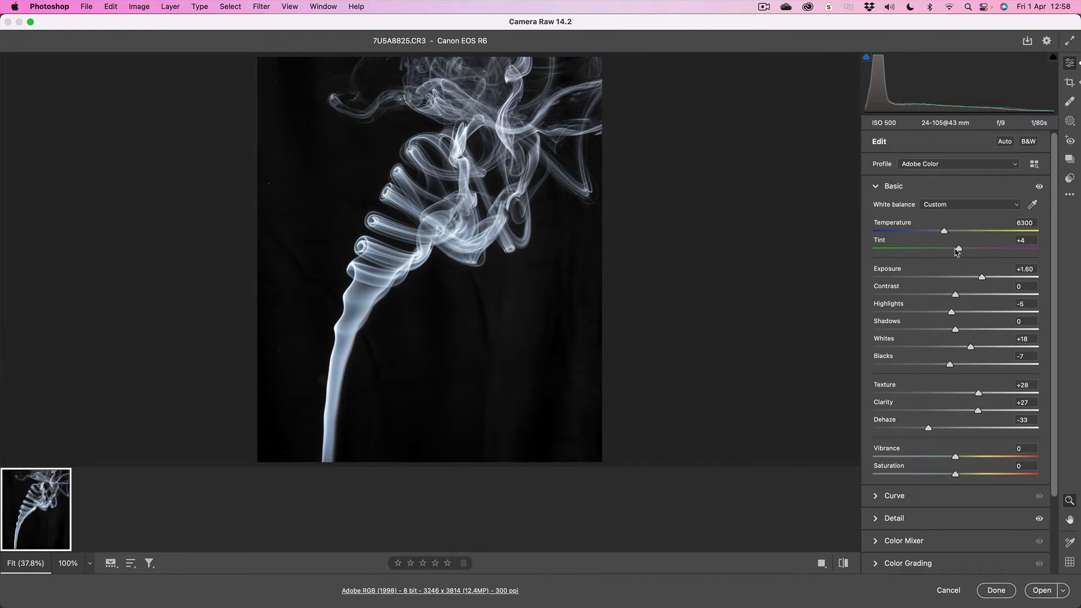
Try a Tint of +106, set Blacks to -65, then reset Tint and cool the Temperature to 4100
{"action": "left_click_drag", "start_coordinate": [959, 249], "coordinate": [1025, 247]}
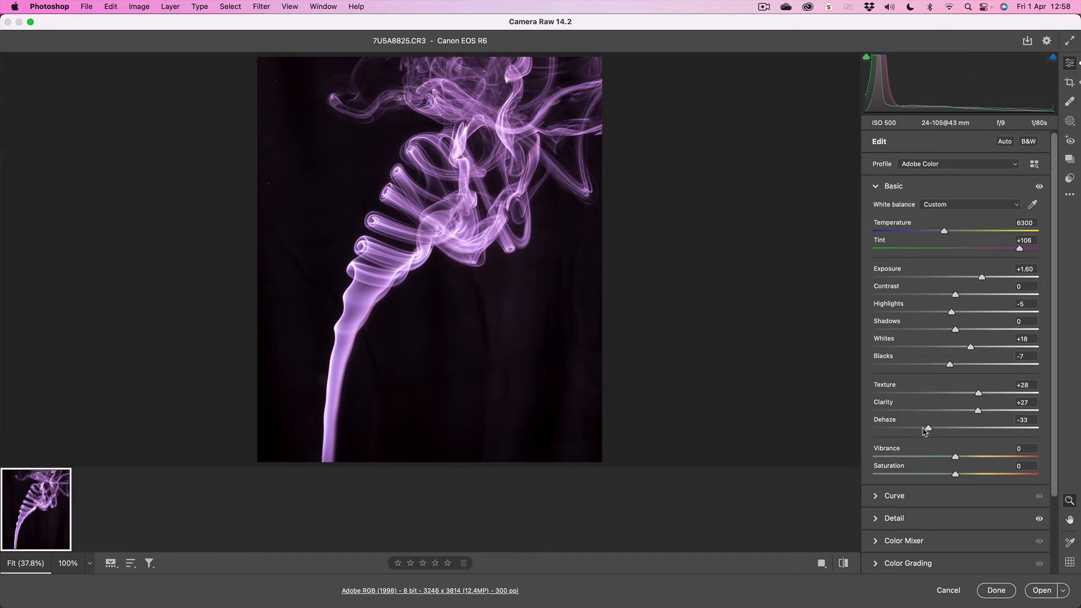
{"action": "left_click_drag", "start_coordinate": [950, 365], "coordinate": [902, 367]}
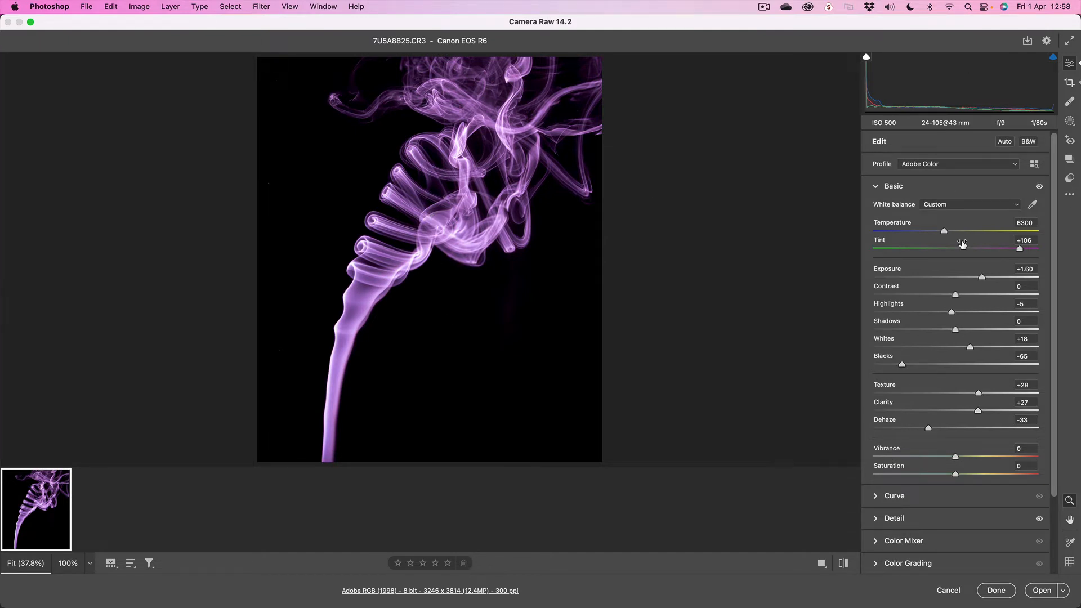
{"action": "double_click", "coordinate": [1019, 248]}
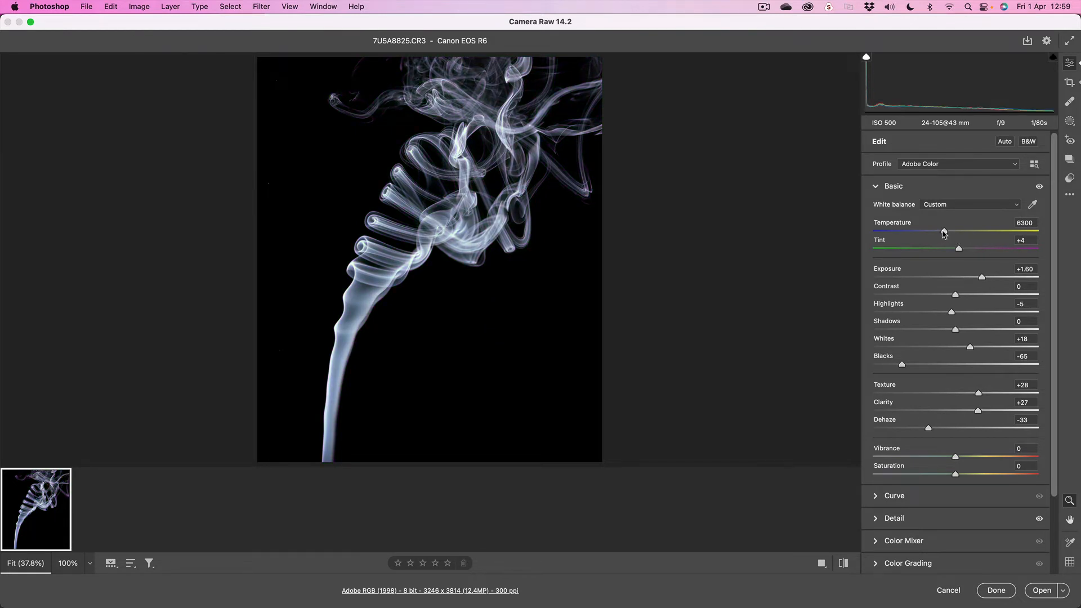
{"action": "left_click_drag", "start_coordinate": [944, 234], "coordinate": [907, 232]}
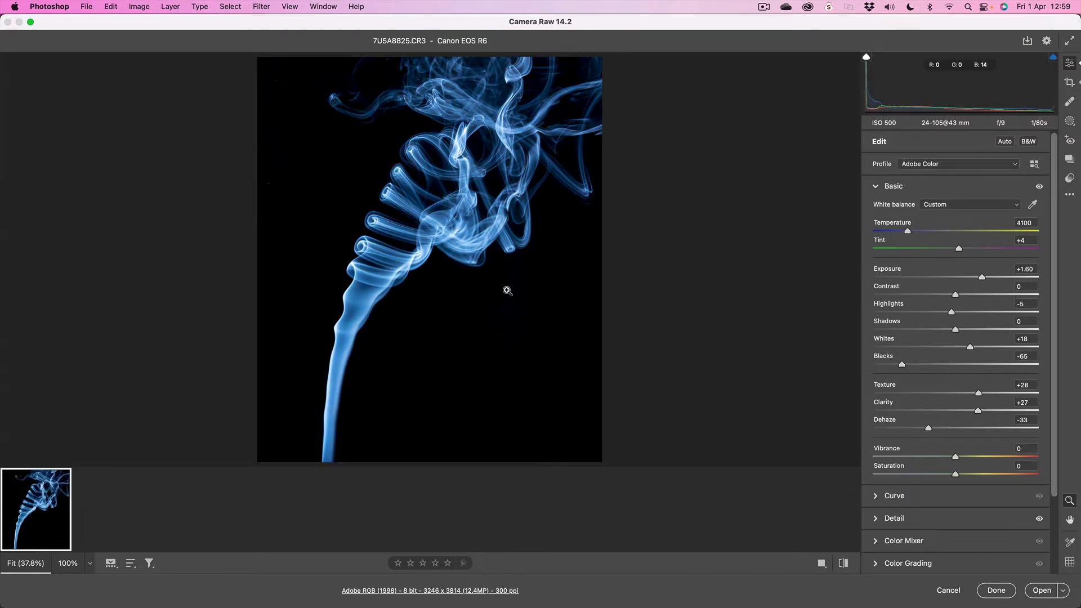
Open the adjusted raw photo in Photoshop and duplicate its Background layer under the default name
{"action": "left_click", "coordinate": [1039, 590]}
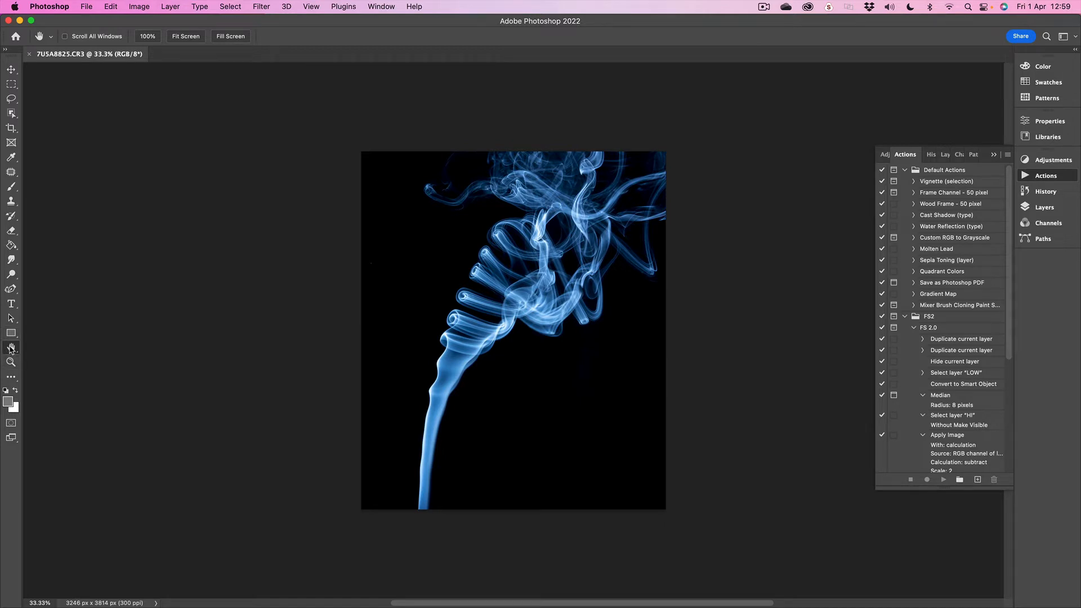
{"action": "double_click", "coordinate": [10, 349]}
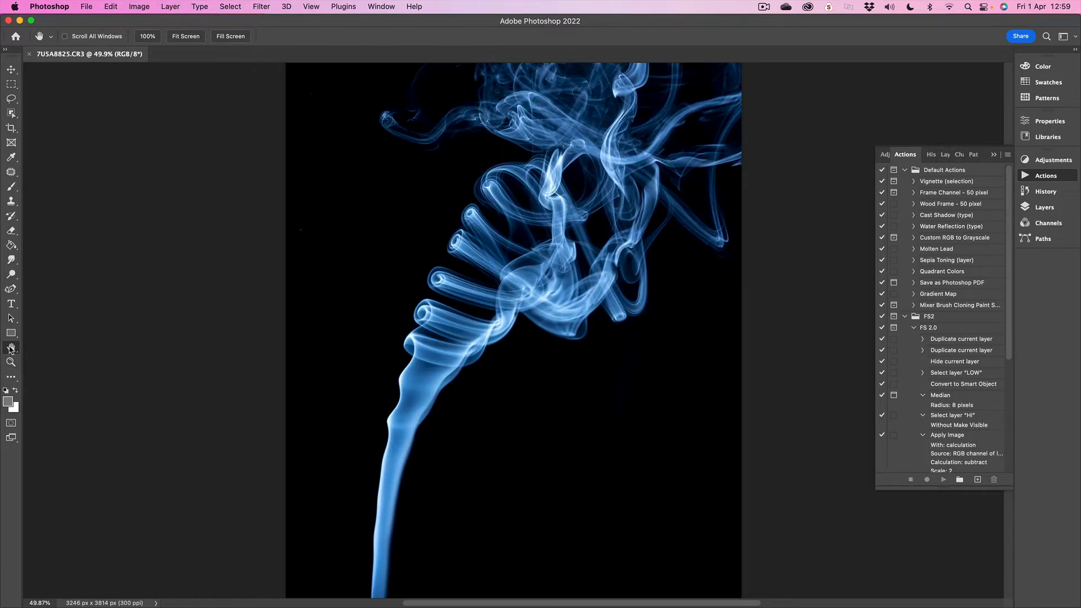
{"action": "left_click", "coordinate": [994, 155]}
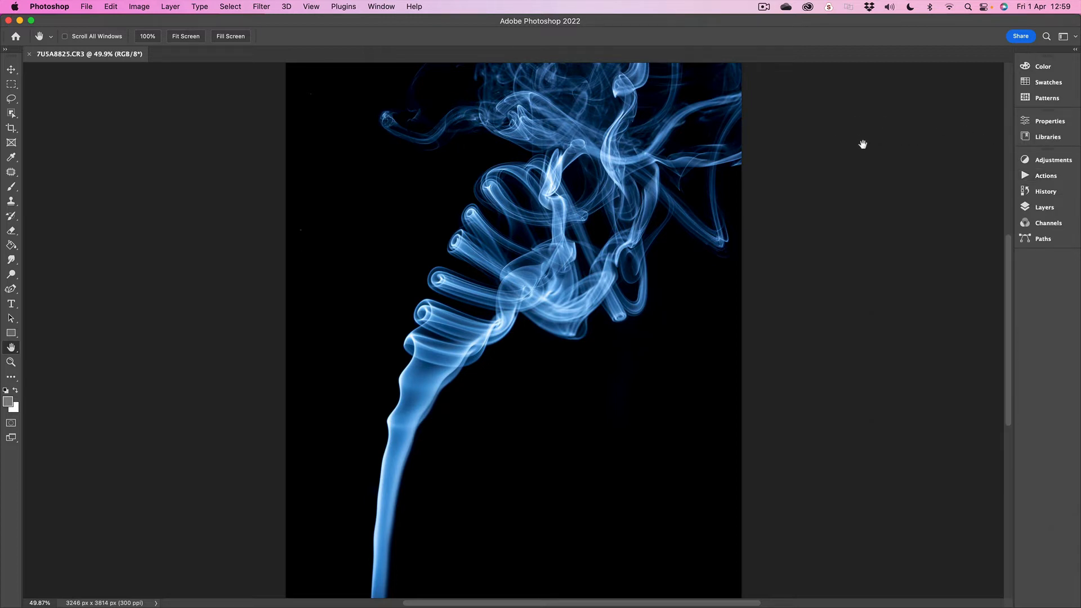
{"action": "left_click", "coordinate": [1044, 207]}
{"action": "right_click", "coordinate": [948, 227]}
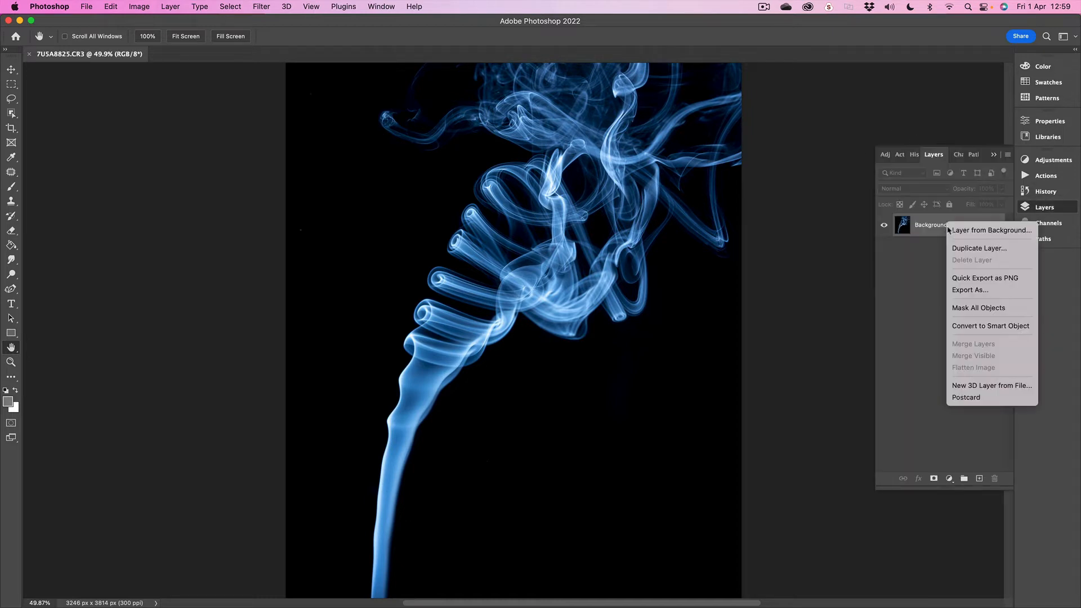
{"action": "left_click", "coordinate": [978, 250]}
{"action": "left_click", "coordinate": [640, 250]}
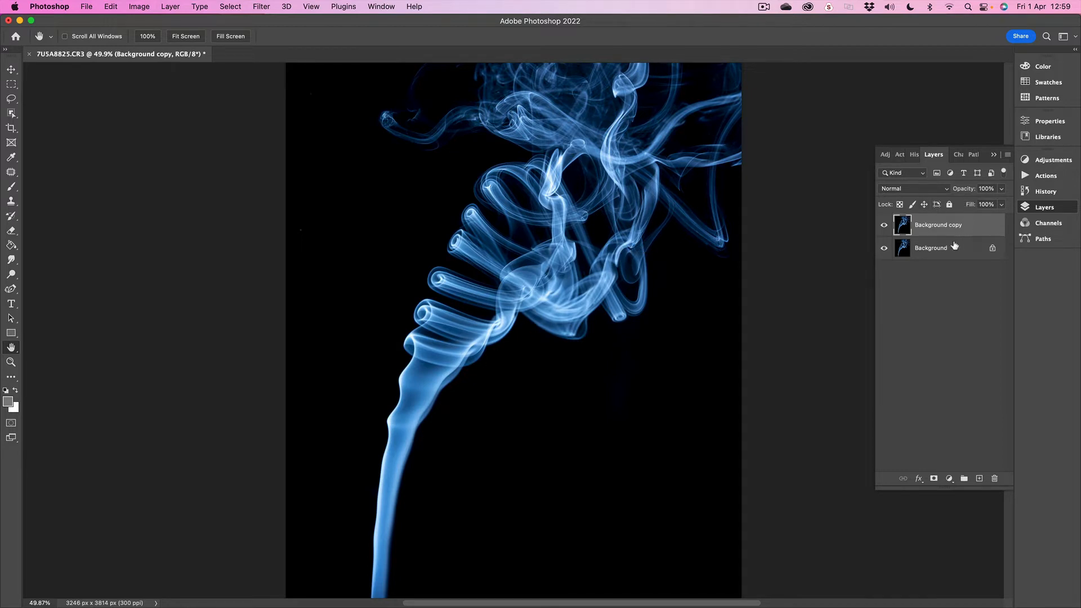
Select the Background layer and extend the canvas by 200 pixels in relative width and height, using a white extension colour
{"action": "left_click", "coordinate": [934, 251]}
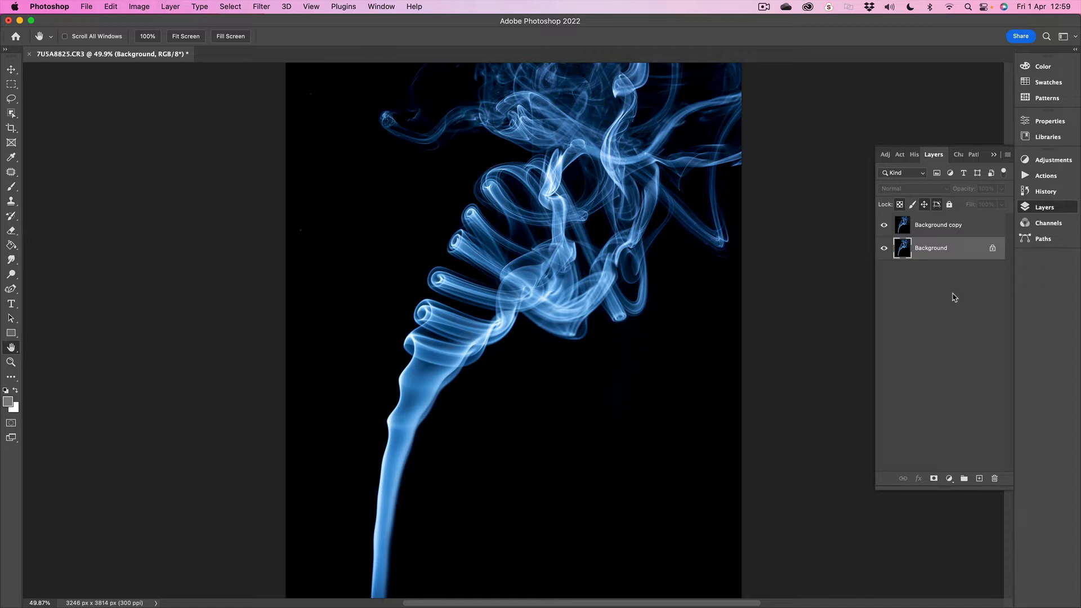
{"action": "right_click", "coordinate": [950, 255]}
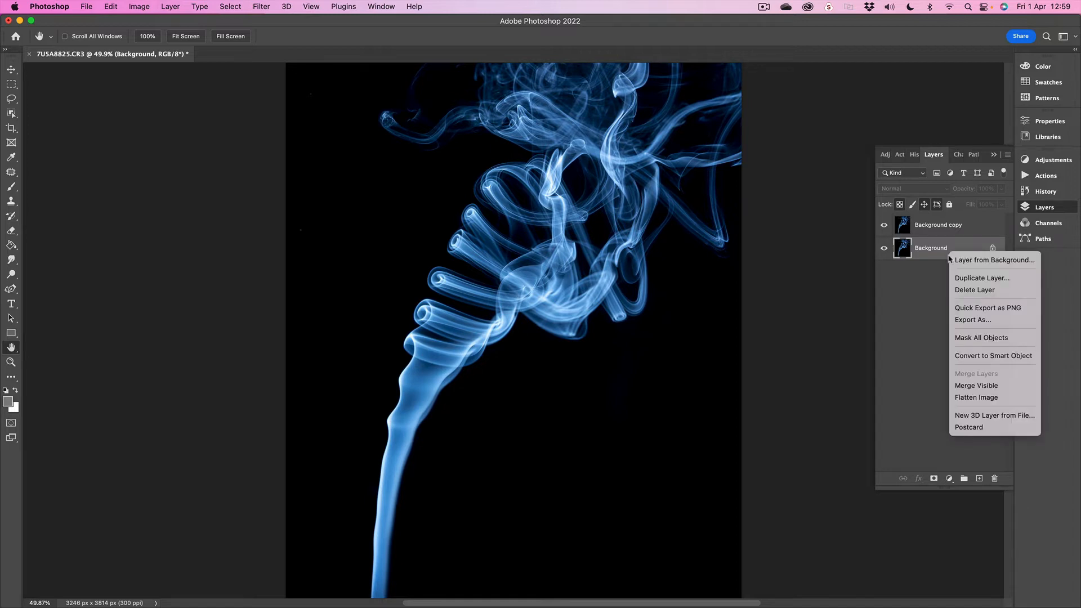
{"action": "left_click", "coordinate": [891, 350]}
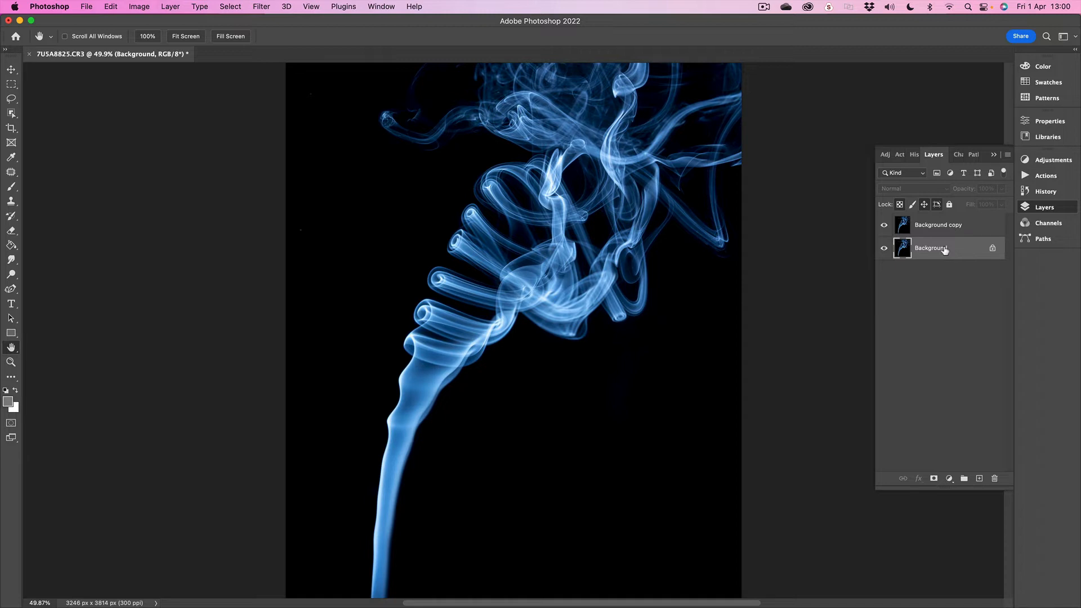
{"action": "left_click", "coordinate": [132, 8]}
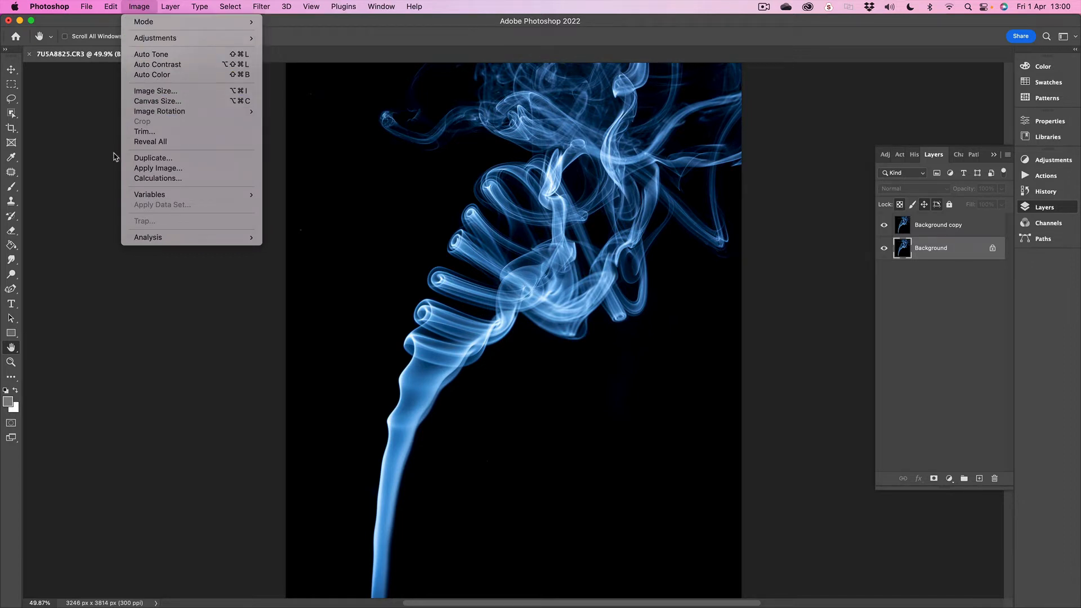
{"action": "left_click", "coordinate": [152, 101]}
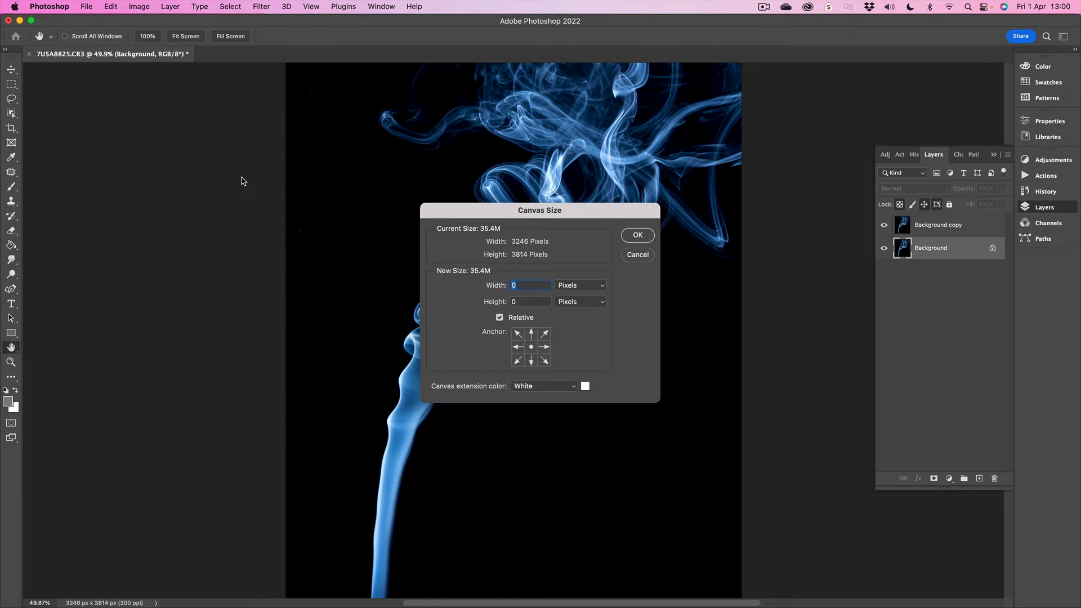
{"action": "left_click", "coordinate": [500, 318]}
{"action": "left_click", "coordinate": [501, 319]}
{"action": "type", "text": "200"}
{"action": "left_click_drag", "start_coordinate": [522, 303], "coordinate": [487, 304]}
{"action": "type", "text": "200"}
{"action": "left_click", "coordinate": [638, 235]}
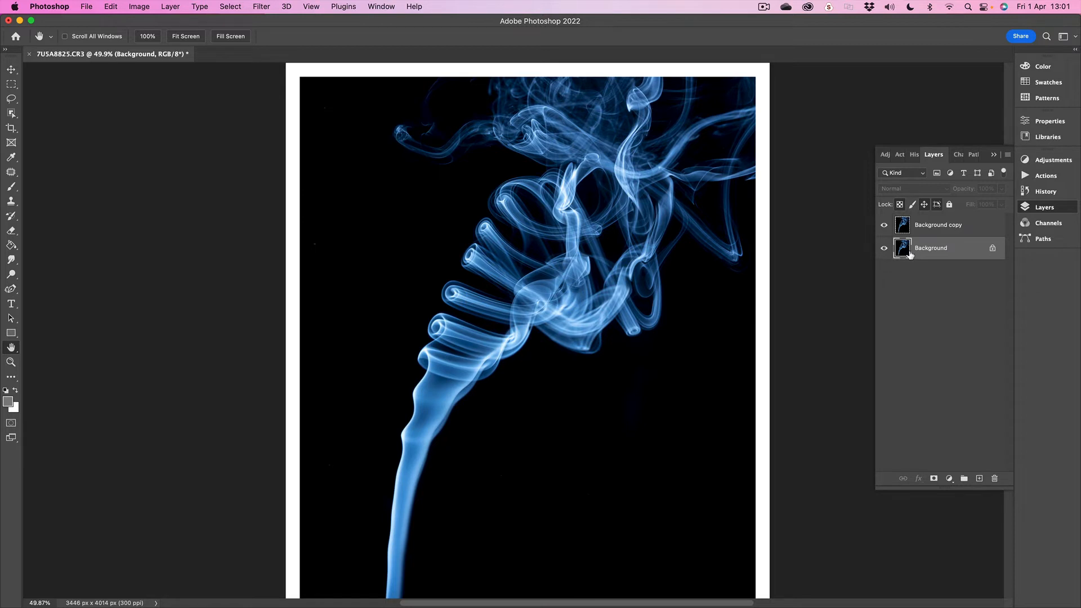
Extend the canvas only below the image by 200 pixels relative height, anchored at top centre with white extension colour
{"action": "double_click", "coordinate": [11, 347]}
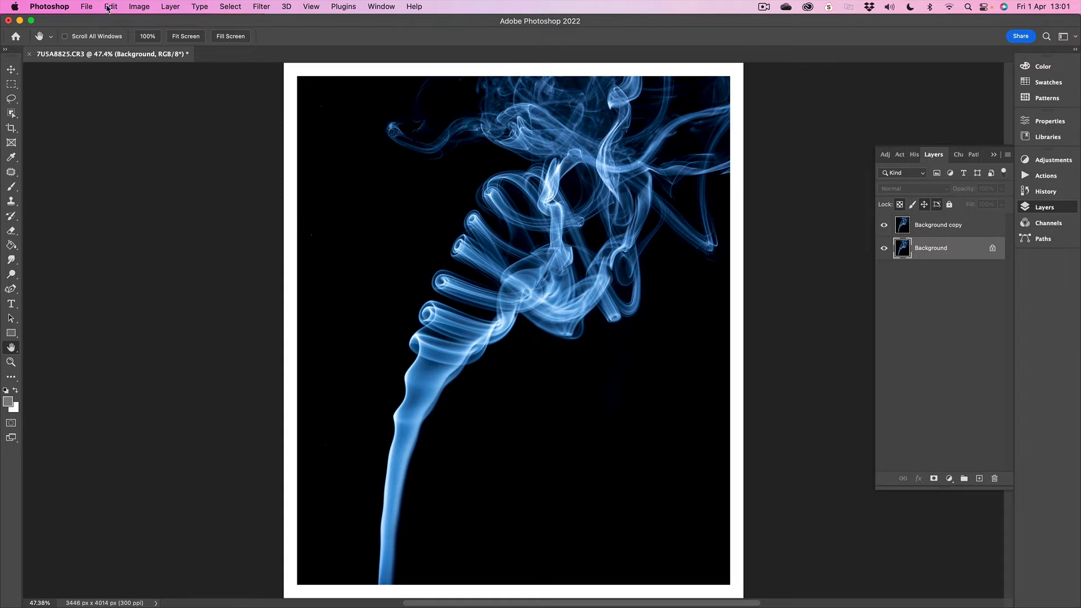
{"action": "left_click", "coordinate": [139, 6]}
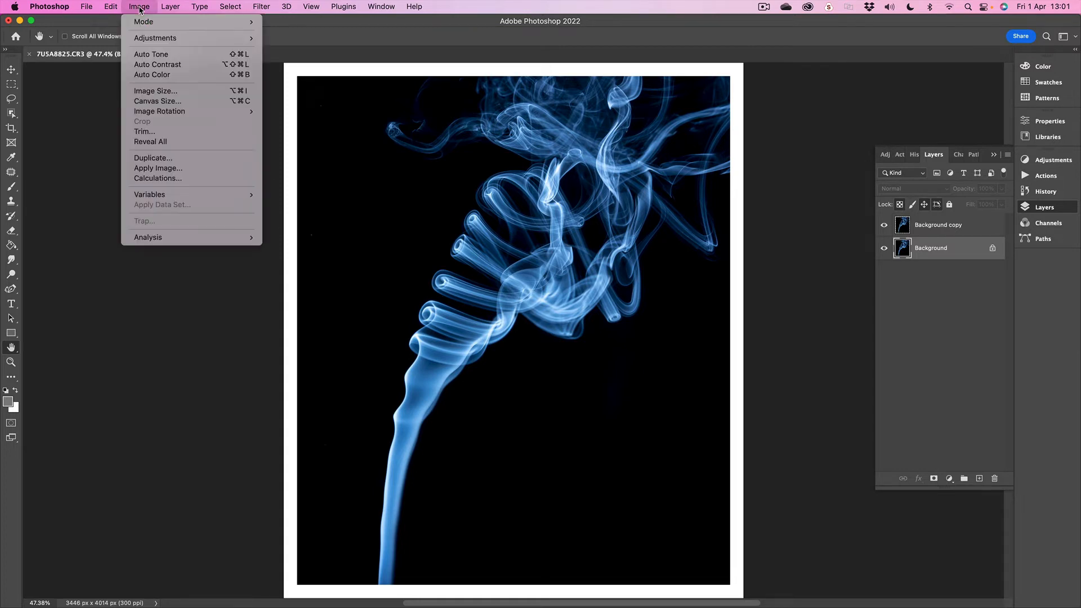
{"action": "left_click", "coordinate": [164, 103]}
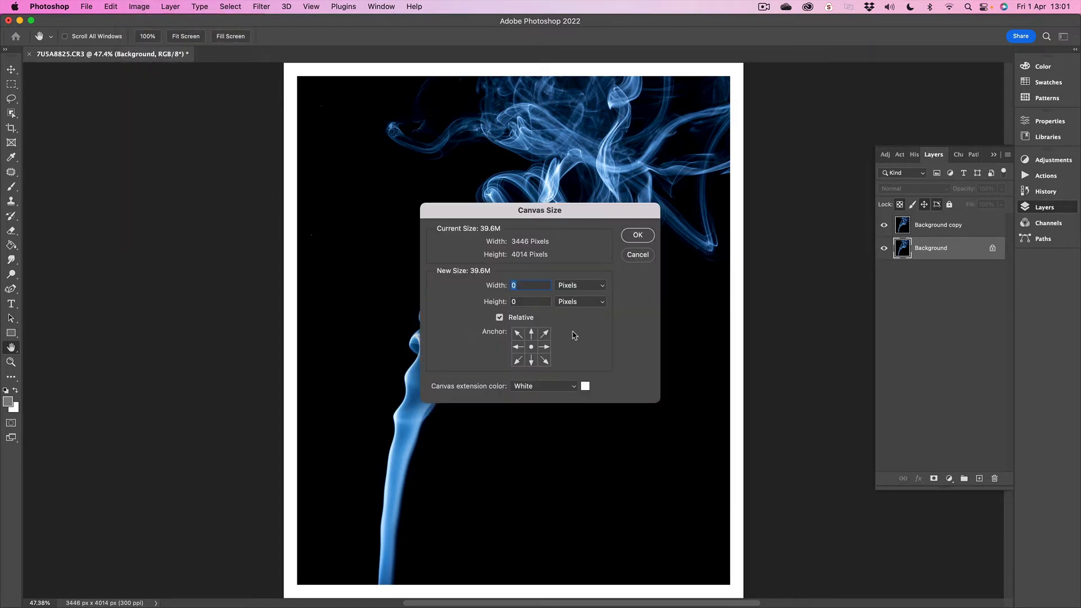
{"action": "left_click", "coordinate": [574, 389]}
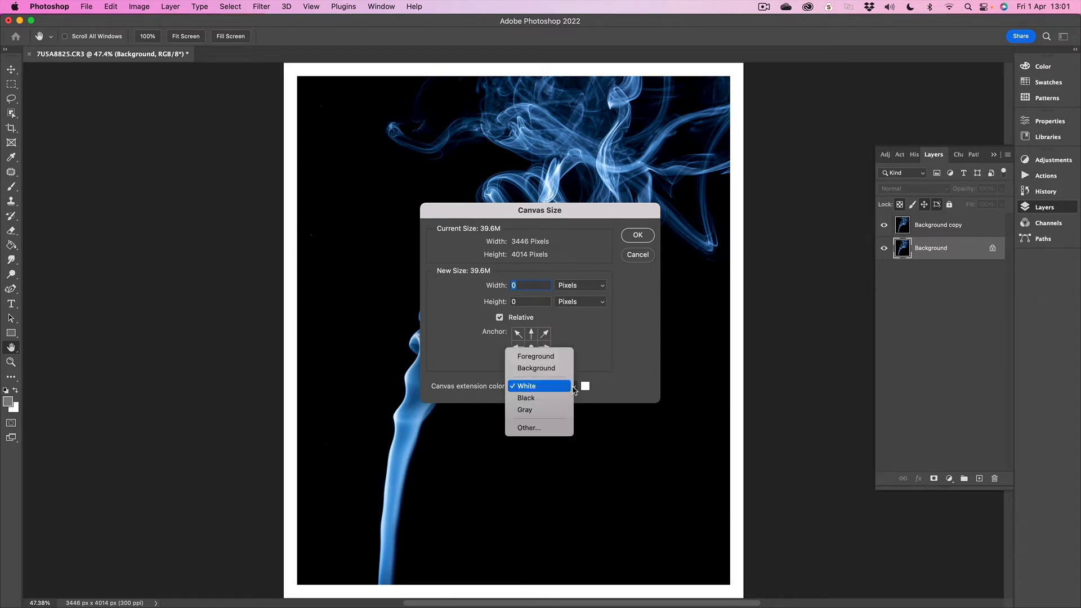
{"action": "left_click", "coordinate": [571, 388]}
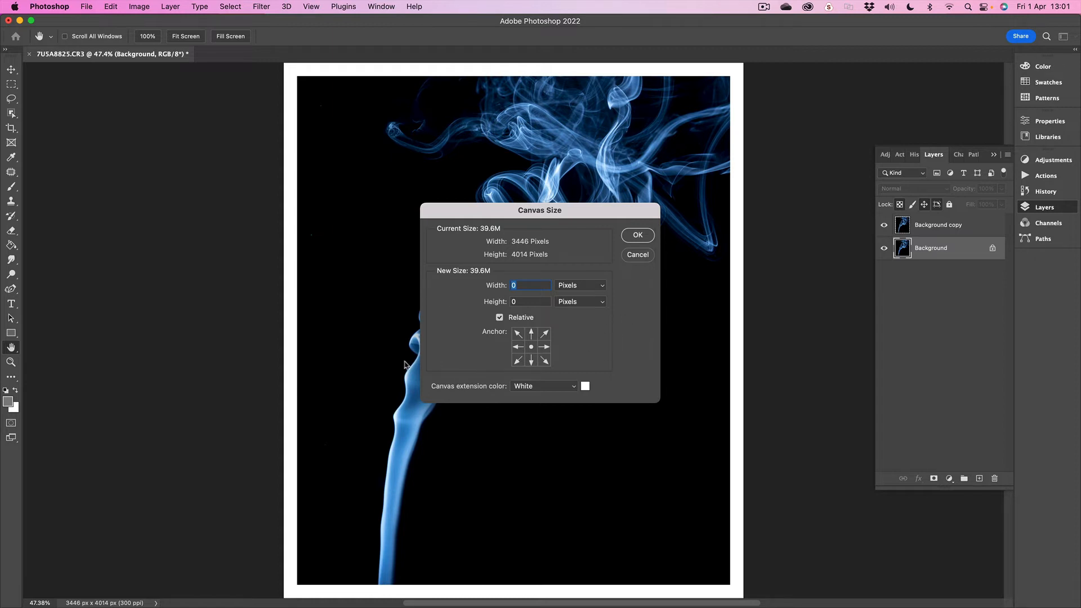
{"action": "left_click", "coordinate": [531, 335]}
{"action": "left_click", "coordinate": [521, 300]}
{"action": "type", "text": "200"}
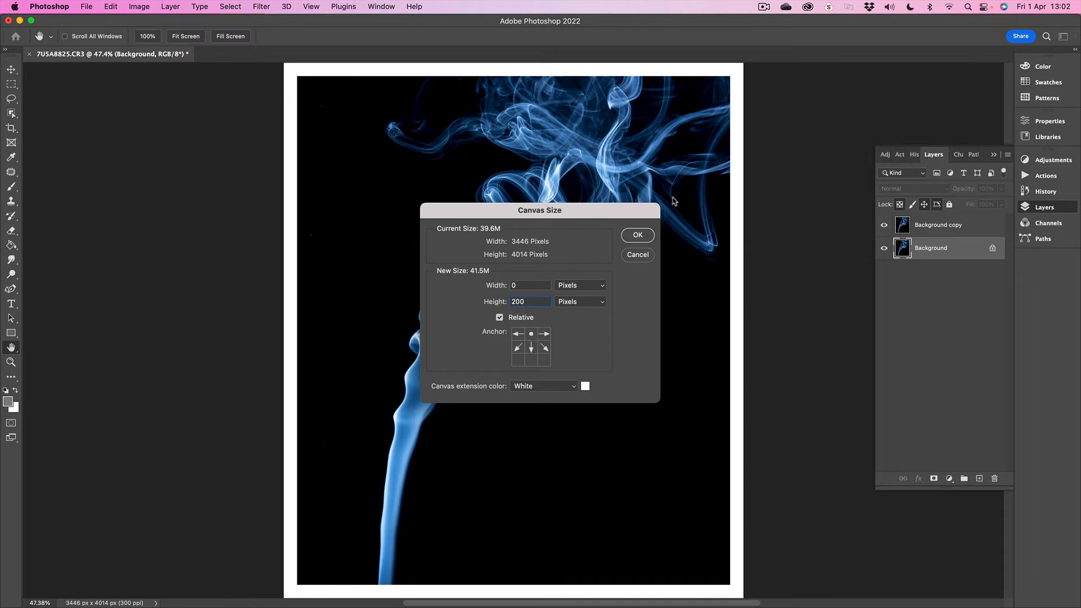
{"action": "left_click", "coordinate": [643, 240]}
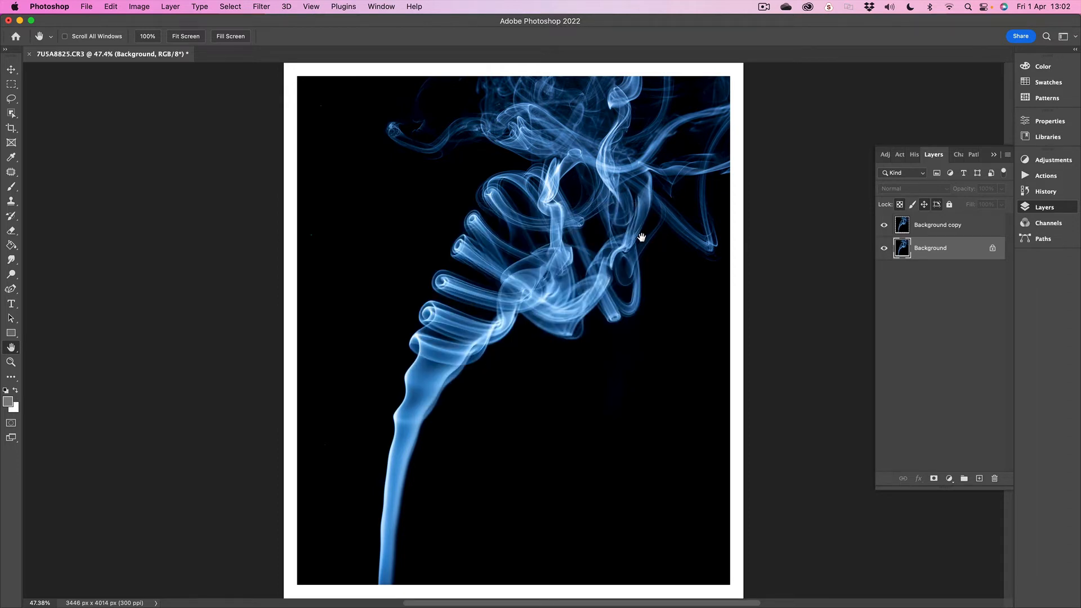
{"action": "double_click", "coordinate": [11, 350]}
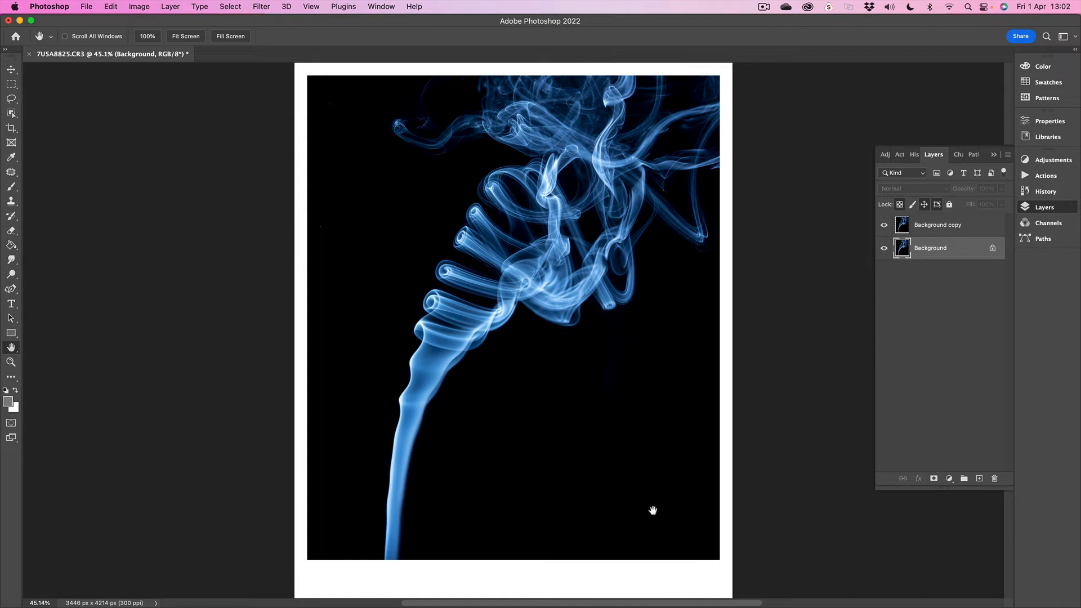
Select the Background copy layer and invert its colours
{"action": "left_click", "coordinate": [938, 227]}
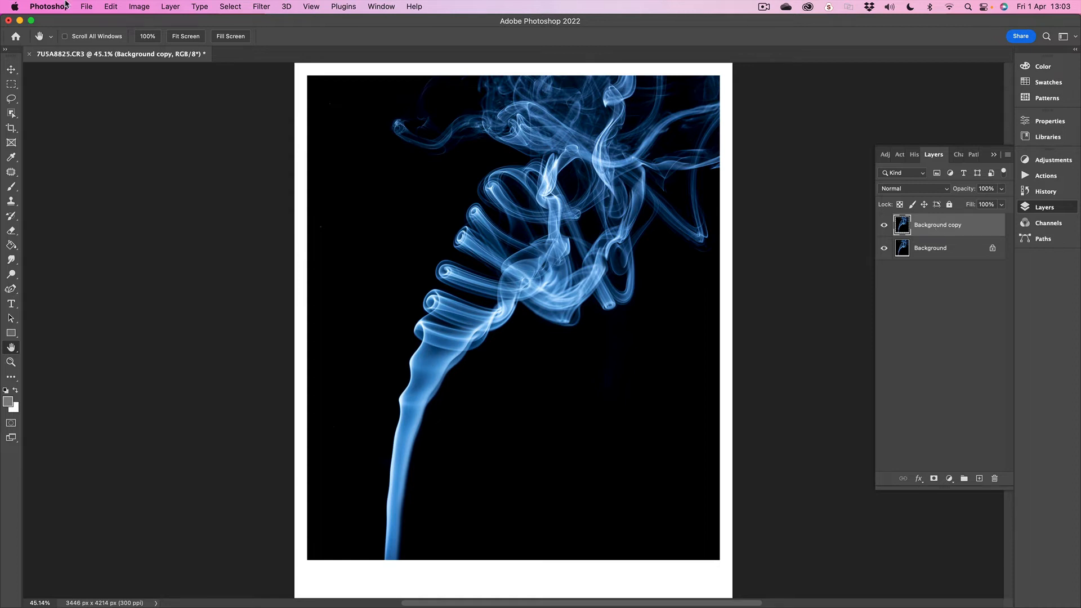
{"action": "left_click", "coordinate": [147, 10]}
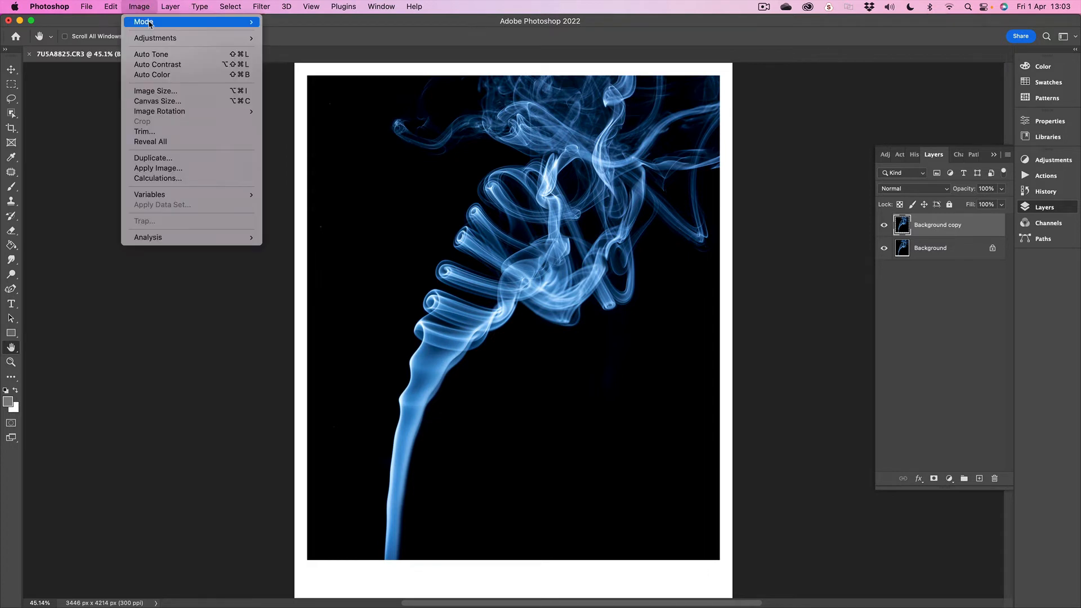
{"action": "mouse_move", "coordinate": [155, 38]}
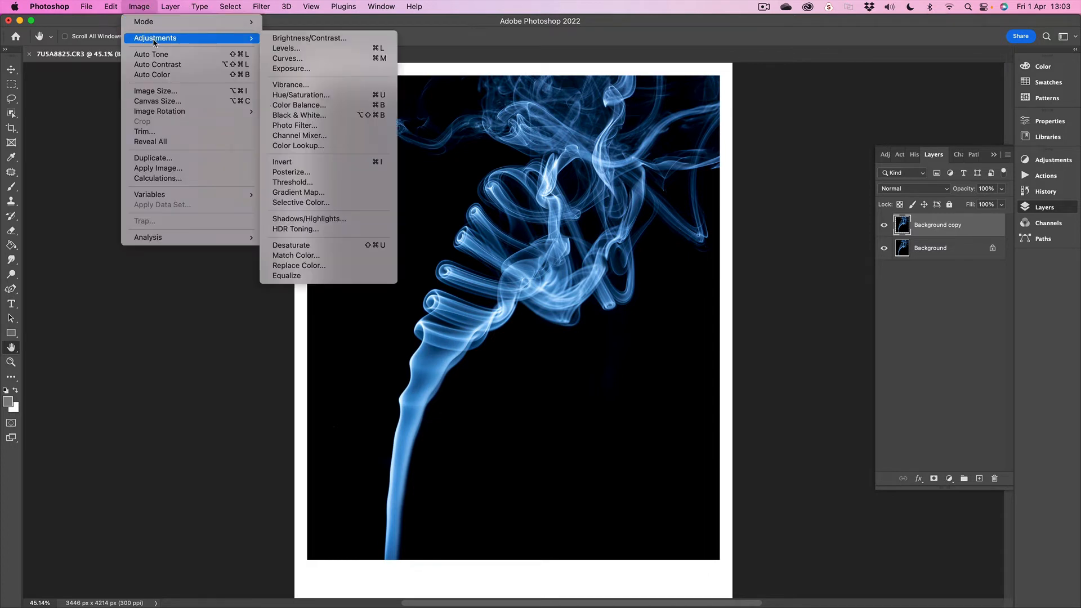
{"action": "left_click", "coordinate": [317, 165]}
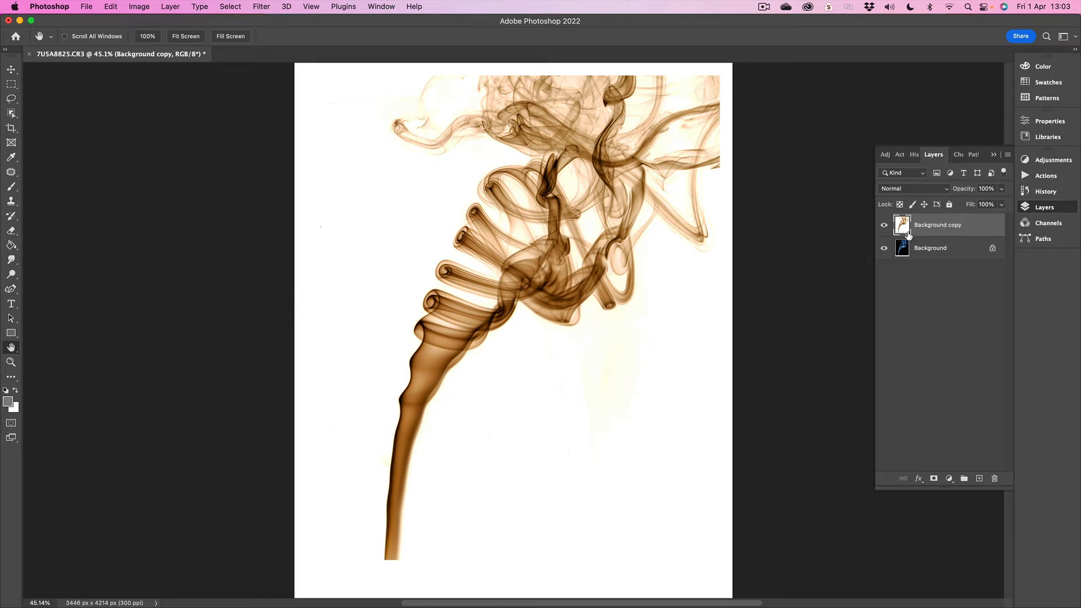
Add an empty layer directly above Background and choose a neutral mid-grey as the foreground colour
{"action": "left_click", "coordinate": [924, 252]}
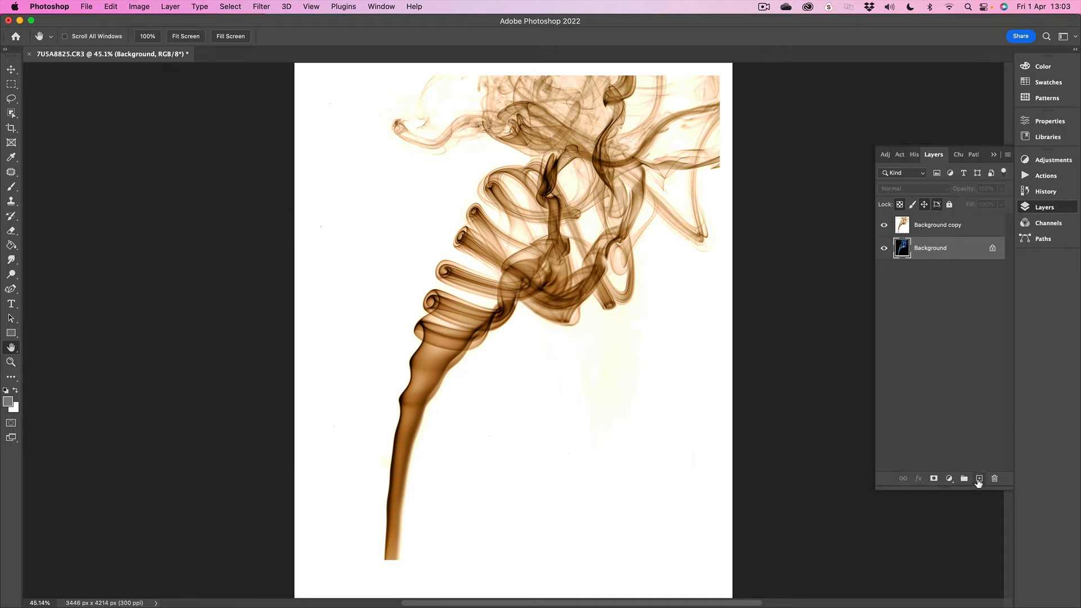
{"action": "left_click", "coordinate": [978, 479]}
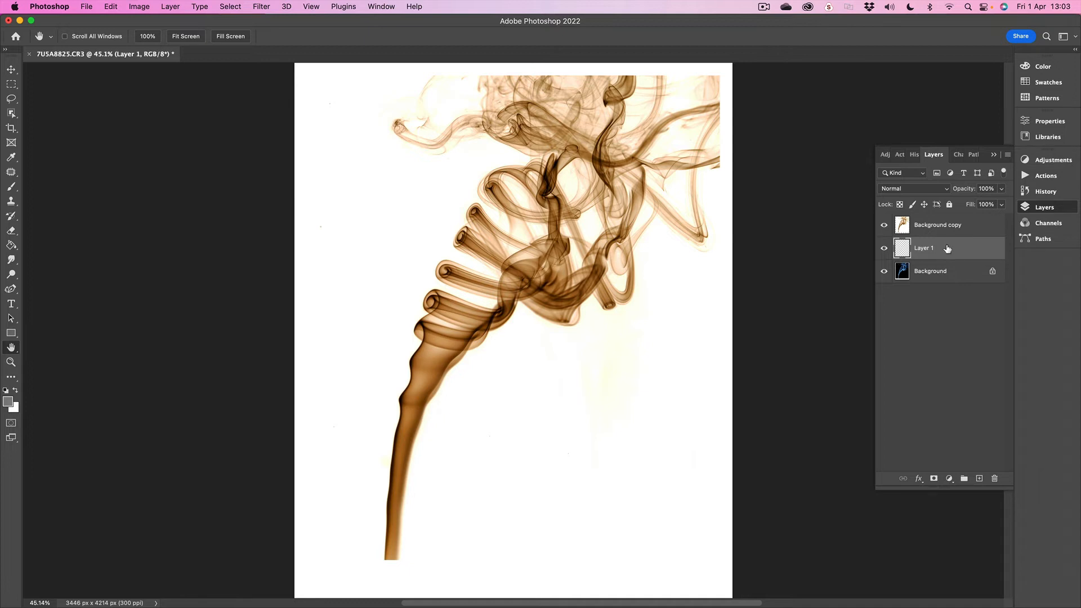
{"action": "left_click", "coordinate": [8, 402]}
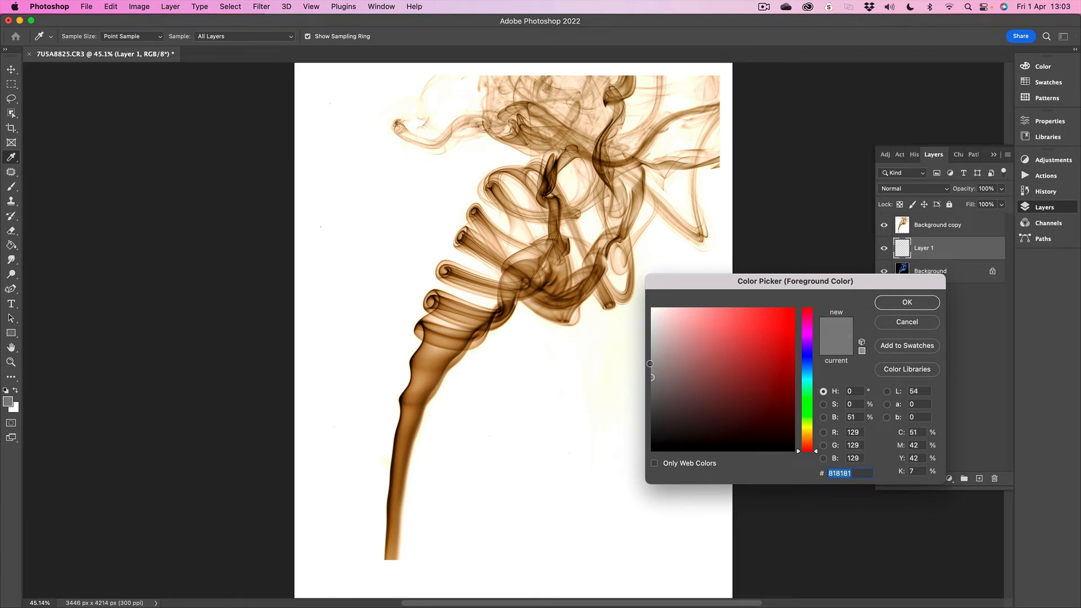
{"action": "left_click", "coordinate": [688, 353]}
{"action": "left_click_drag", "start_coordinate": [688, 353], "coordinate": [643, 379]}
{"action": "left_click", "coordinate": [905, 304]}
{"action": "key", "text": "h"}
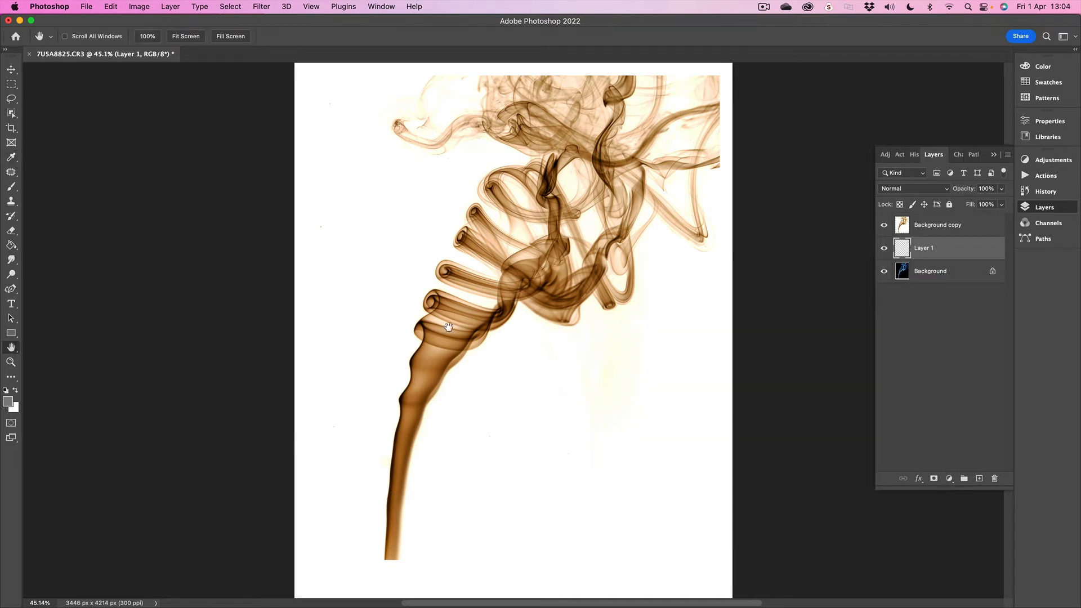
Fill the new empty layer with the foreground grey using the Paint Bucket and lower its opacity to 28%
{"action": "left_click", "coordinate": [10, 246]}
{"action": "left_click", "coordinate": [370, 471]}
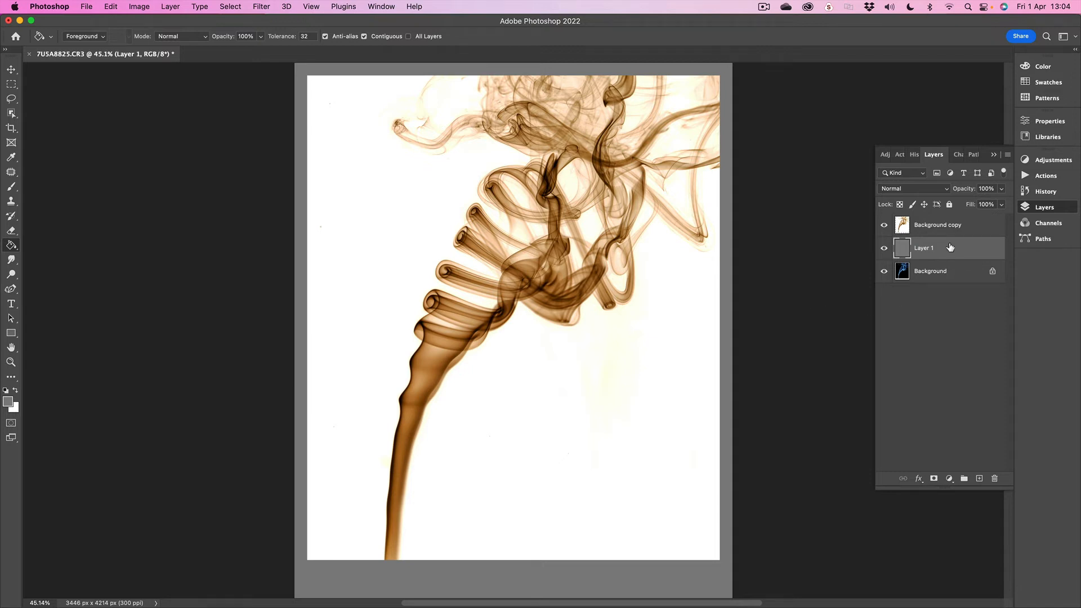
{"action": "left_click", "coordinate": [1002, 205]}
{"action": "left_click_drag", "start_coordinate": [1001, 205], "coordinate": [965, 206]}
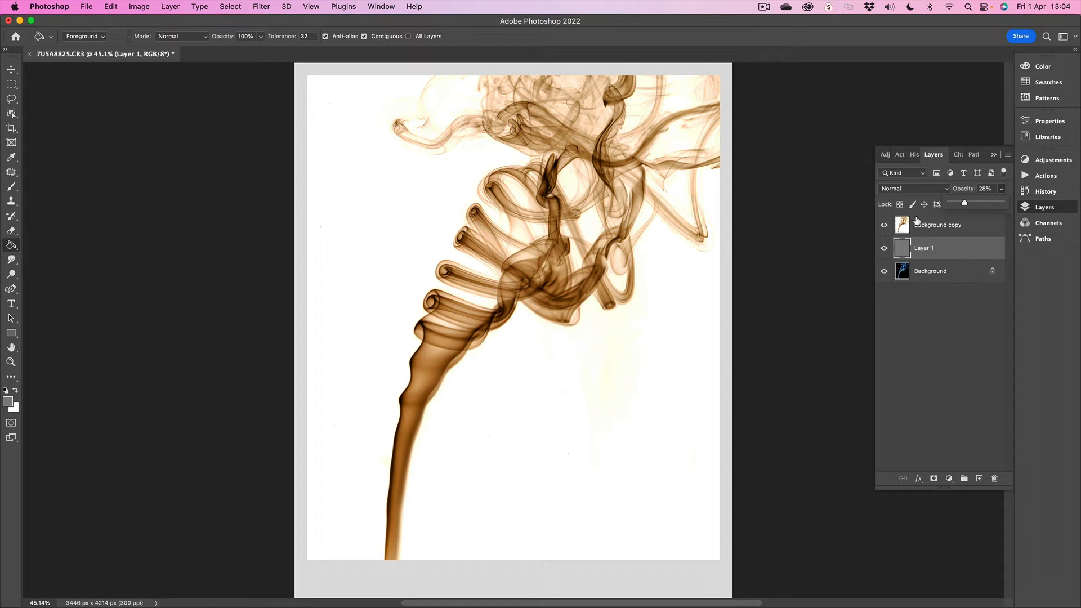
Add a Drop Shadow to Background copy with 27% opacity, 149° angle, 2 px distance, 19% spread and 49 px size
{"action": "left_click", "coordinate": [932, 225]}
{"action": "left_click", "coordinate": [933, 227]}
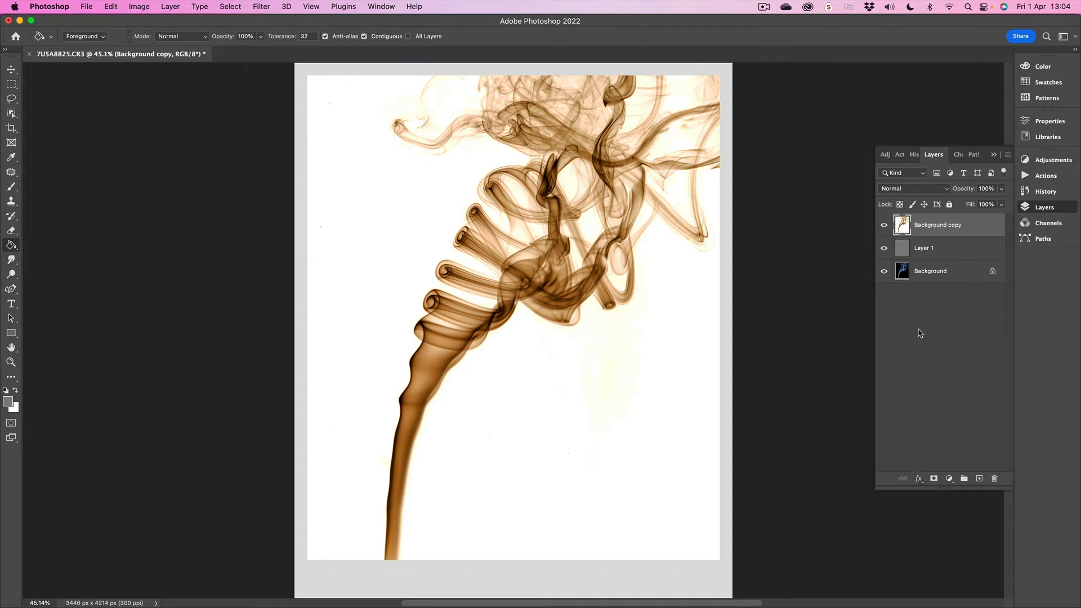
{"action": "left_click", "coordinate": [920, 482]}
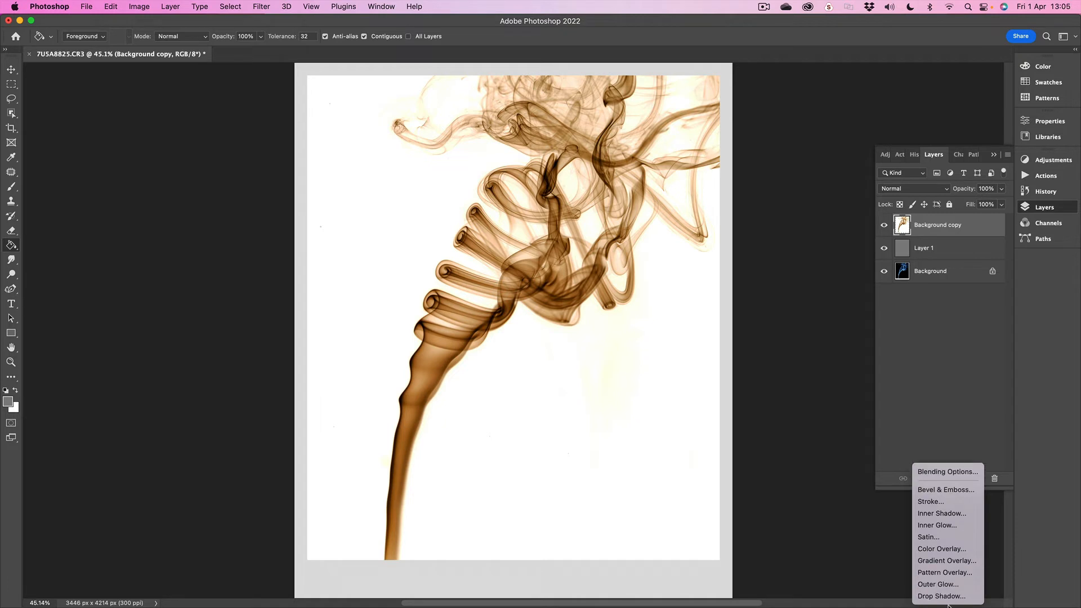
{"action": "left_click", "coordinate": [940, 596]}
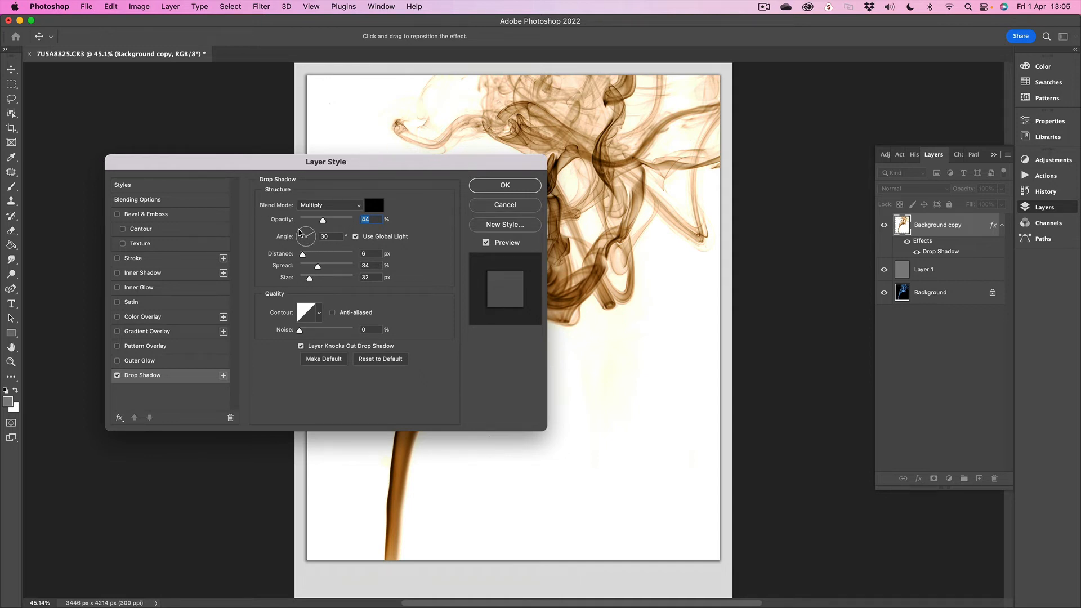
{"action": "left_click", "coordinate": [299, 230]}
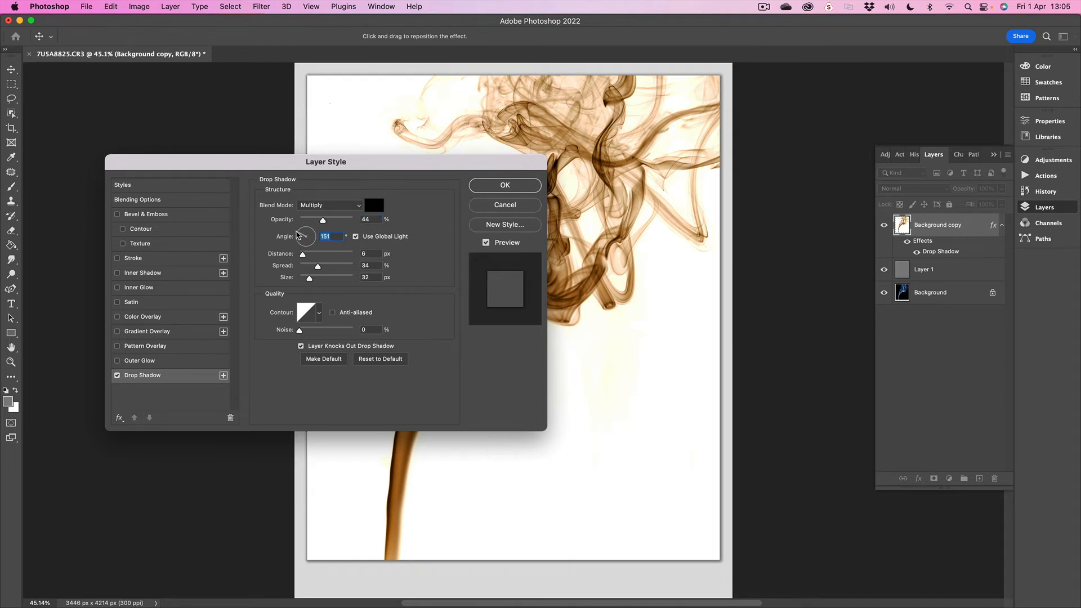
{"action": "left_click", "coordinate": [298, 233]}
{"action": "left_click_drag", "start_coordinate": [298, 233], "coordinate": [295, 228]}
{"action": "left_click_drag", "start_coordinate": [301, 256], "coordinate": [321, 280]}
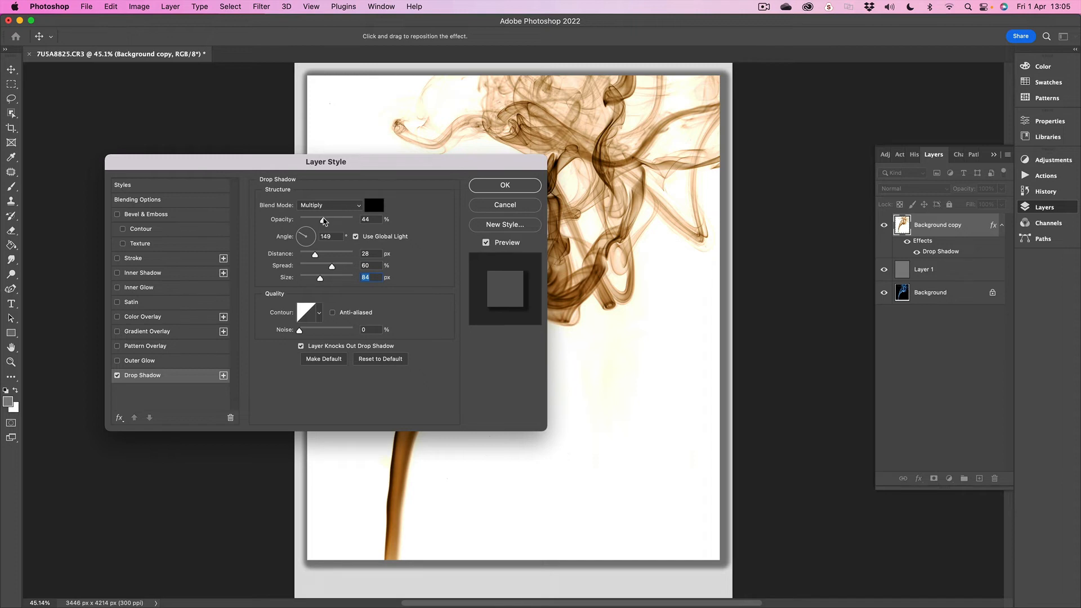
{"action": "left_click_drag", "start_coordinate": [323, 220], "coordinate": [314, 281]}
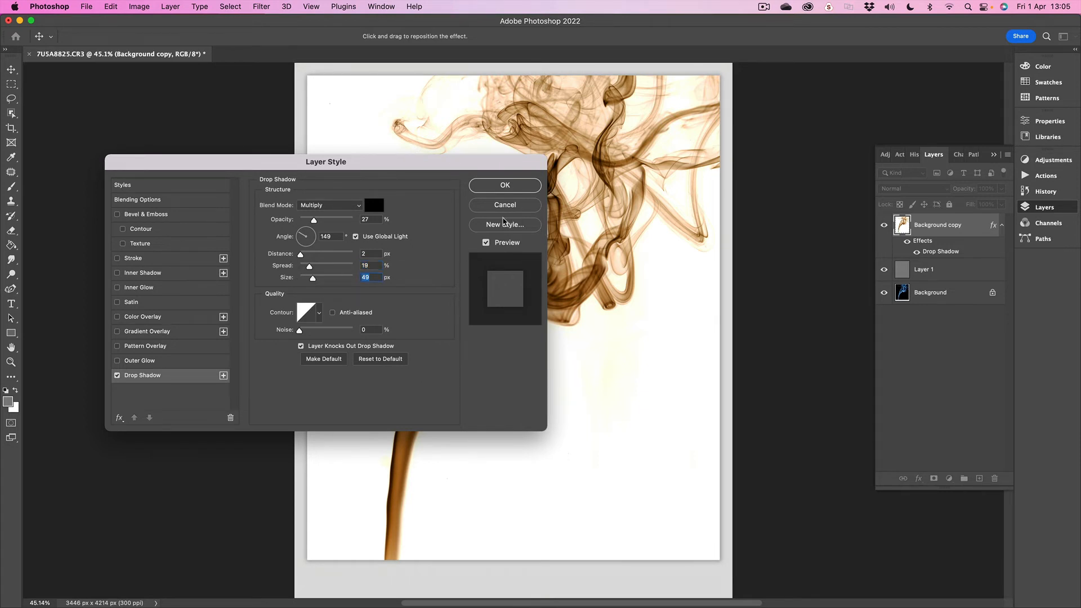
{"action": "left_click", "coordinate": [509, 188]}
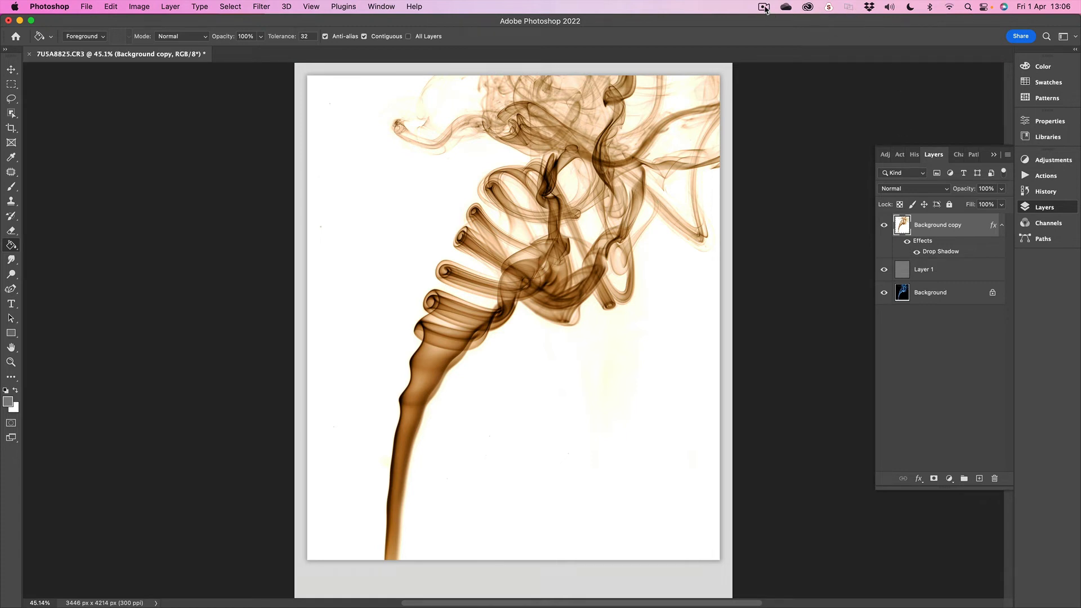
{"action": "left_click", "coordinate": [765, 8]}
{"action": "left_click", "coordinate": [773, 49]}
Add Bevel & Emboss to the Background copy layer and compare the Outer Bevel, Inner Bevel and Emboss styles
{"action": "left_click", "coordinate": [918, 479]}
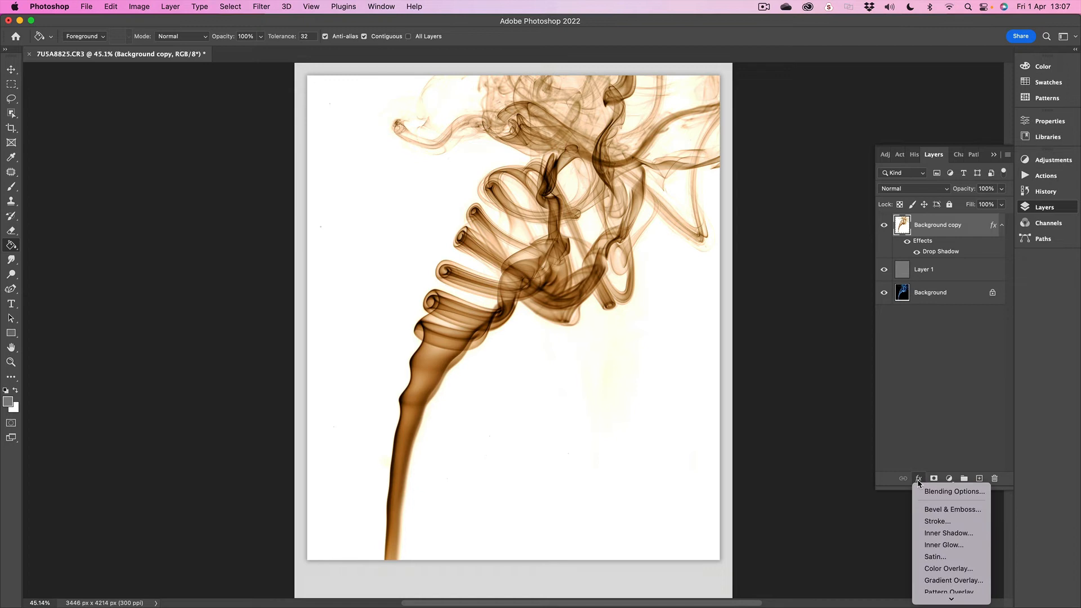
{"action": "left_click", "coordinate": [938, 510]}
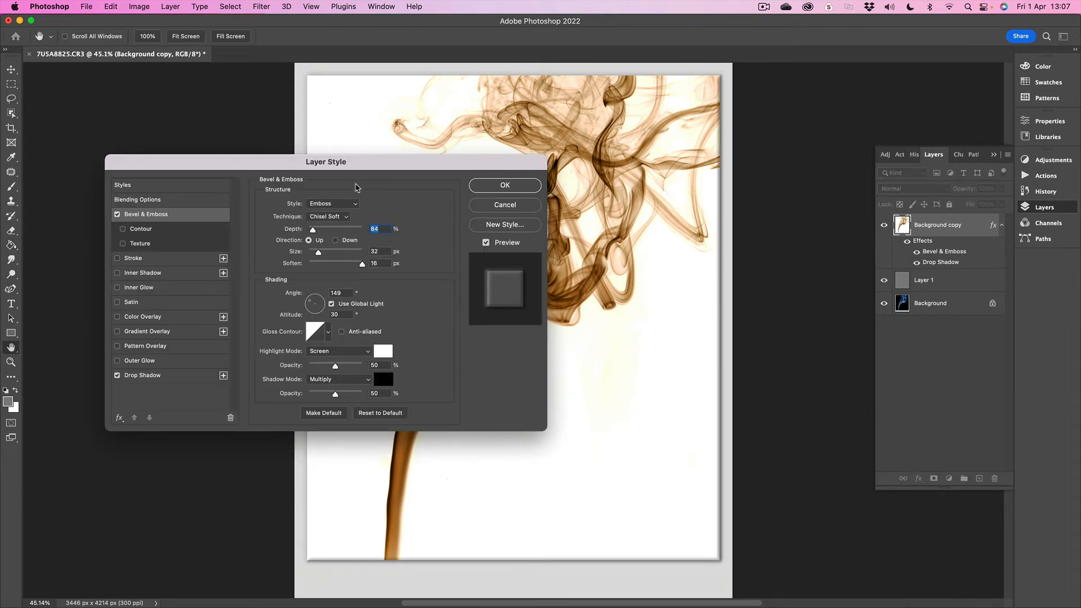
{"action": "left_click_drag", "start_coordinate": [429, 166], "coordinate": [415, 209]}
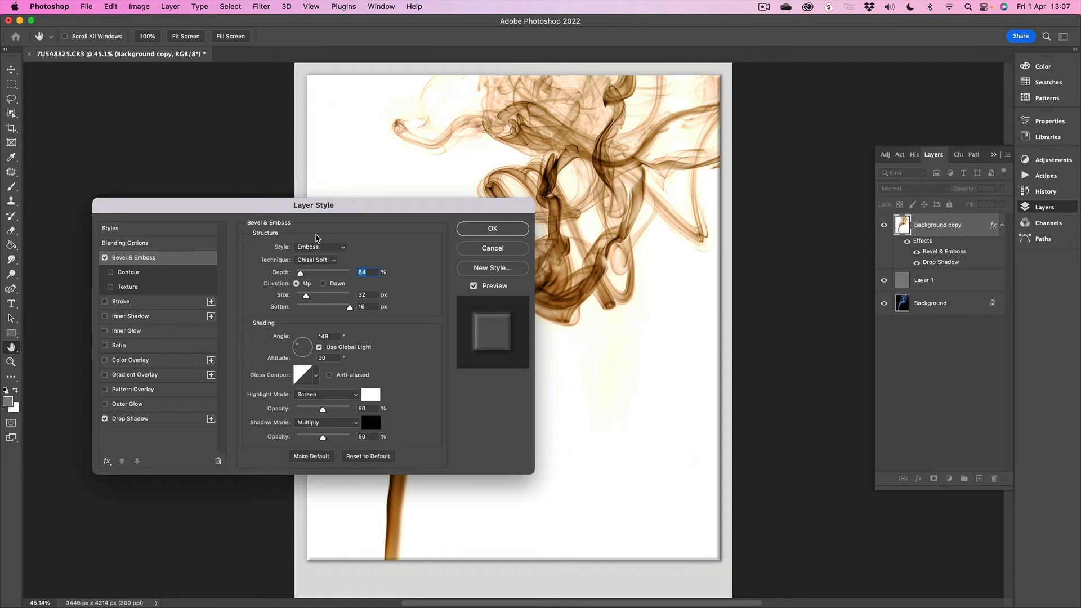
{"action": "left_click", "coordinate": [318, 247]}
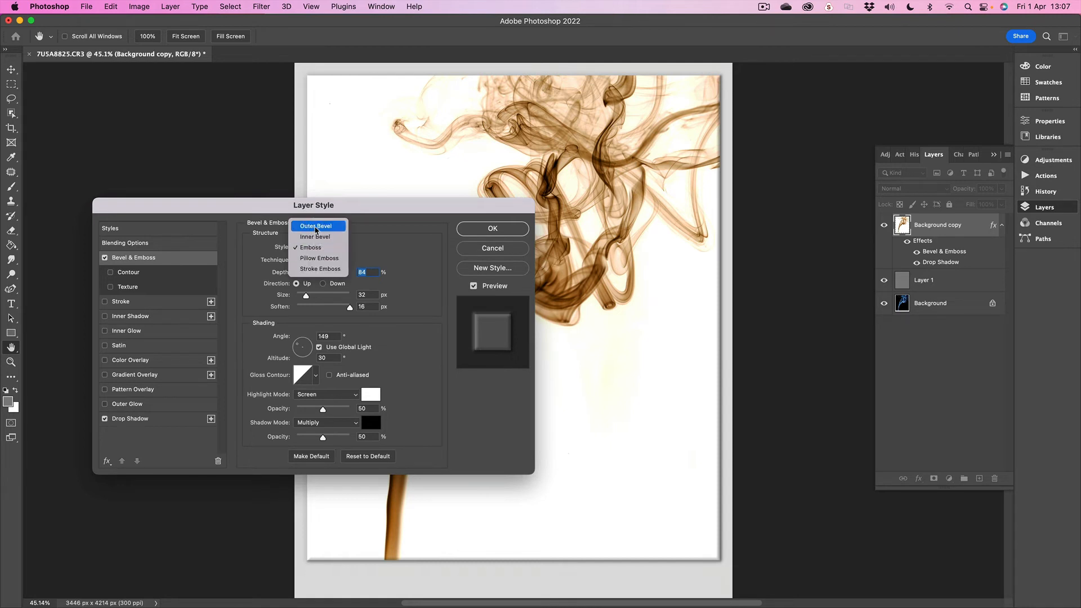
{"action": "left_click", "coordinate": [316, 227]}
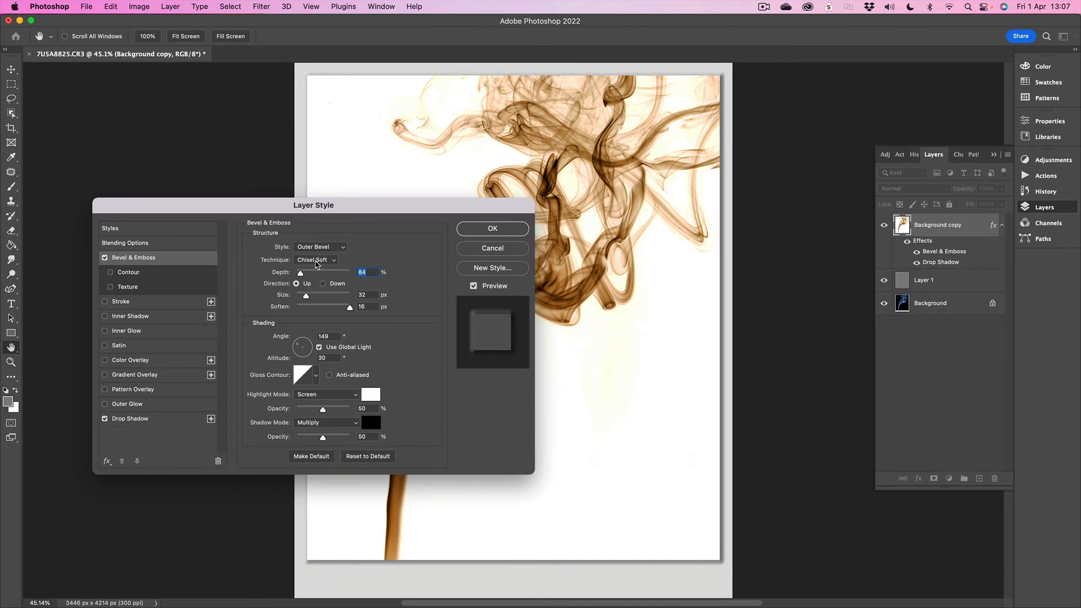
{"action": "left_click", "coordinate": [316, 248]}
{"action": "left_click", "coordinate": [314, 258]}
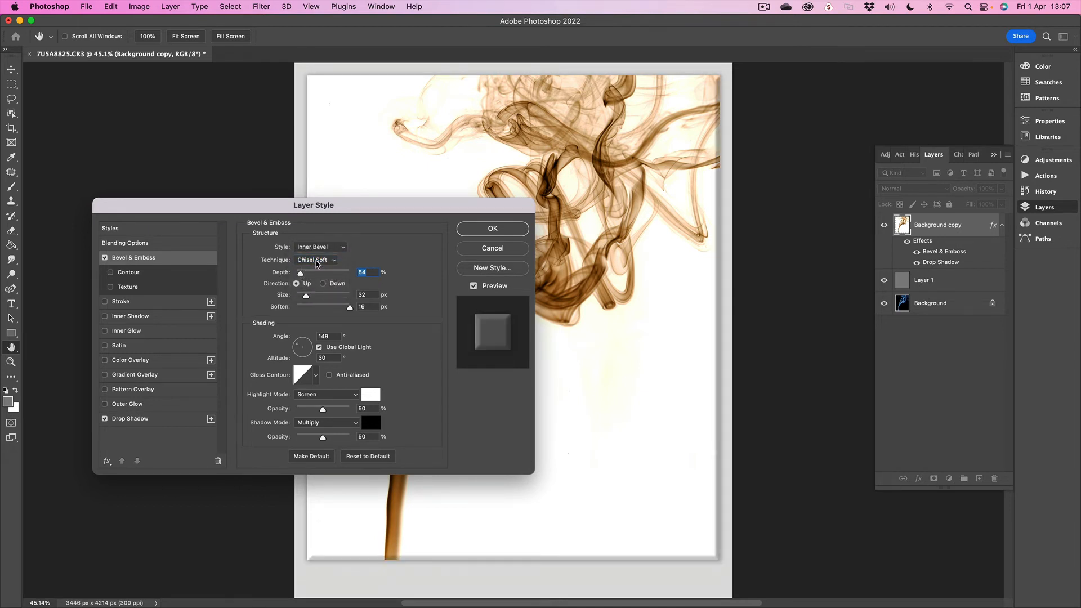
{"action": "left_click", "coordinate": [323, 248]}
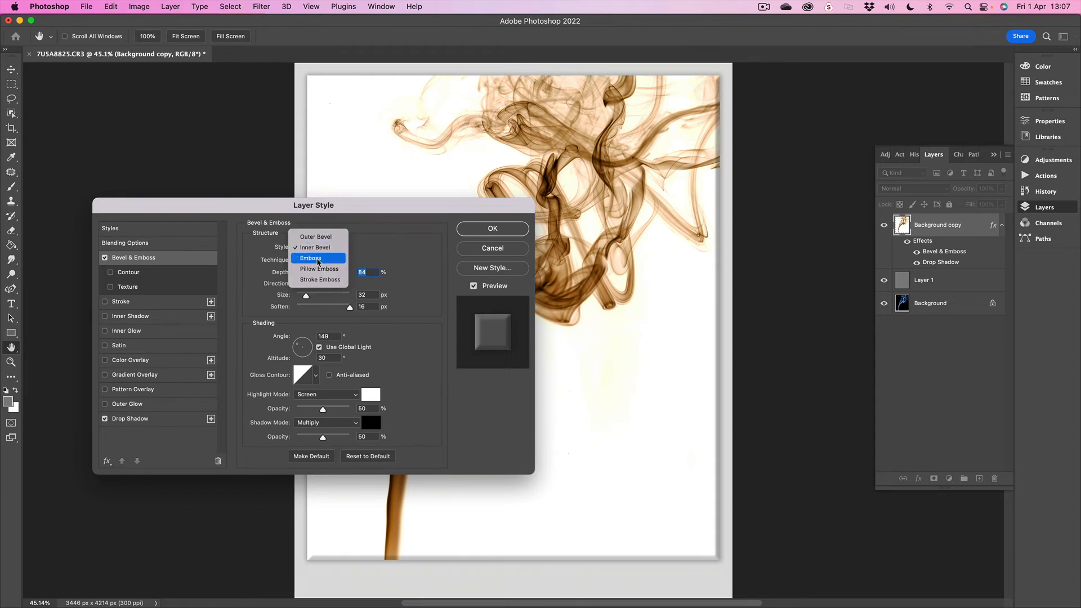
{"action": "left_click", "coordinate": [318, 260]}
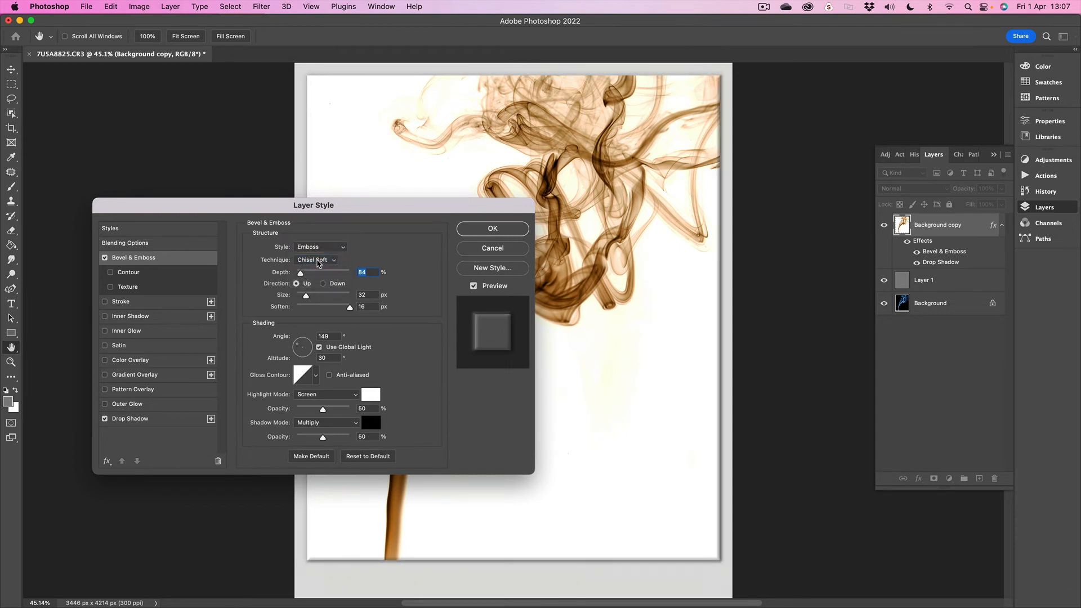
Compare Pillow Emboss with Stroke Emboss, and choose the Pillow Emboss style with the Chisel Soft technique
{"action": "left_click", "coordinate": [319, 260]}
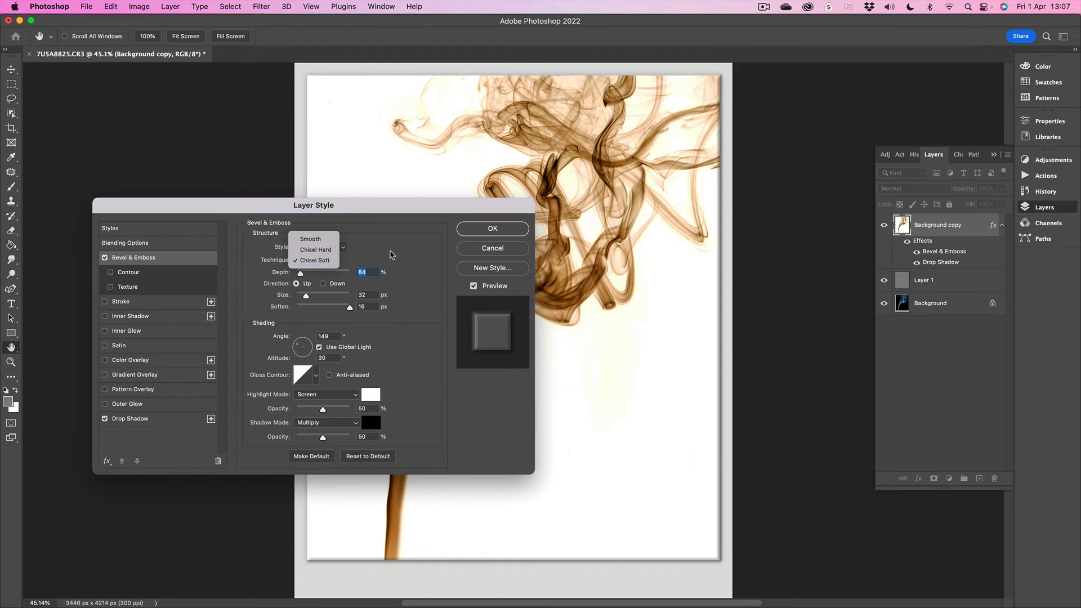
{"action": "left_click", "coordinate": [329, 260]}
{"action": "left_click", "coordinate": [327, 247]}
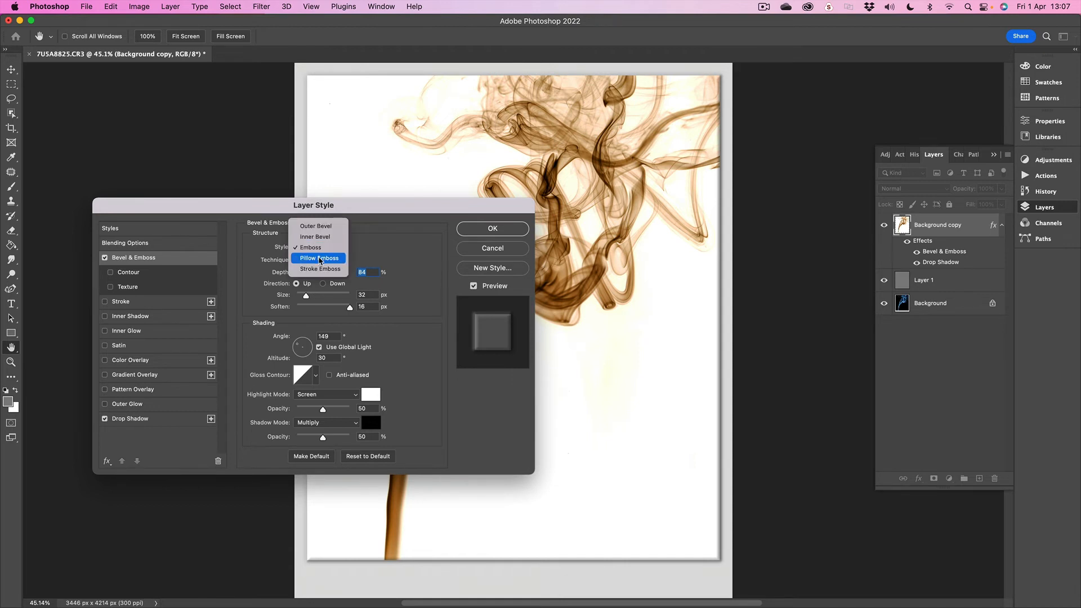
{"action": "left_click", "coordinate": [320, 259]}
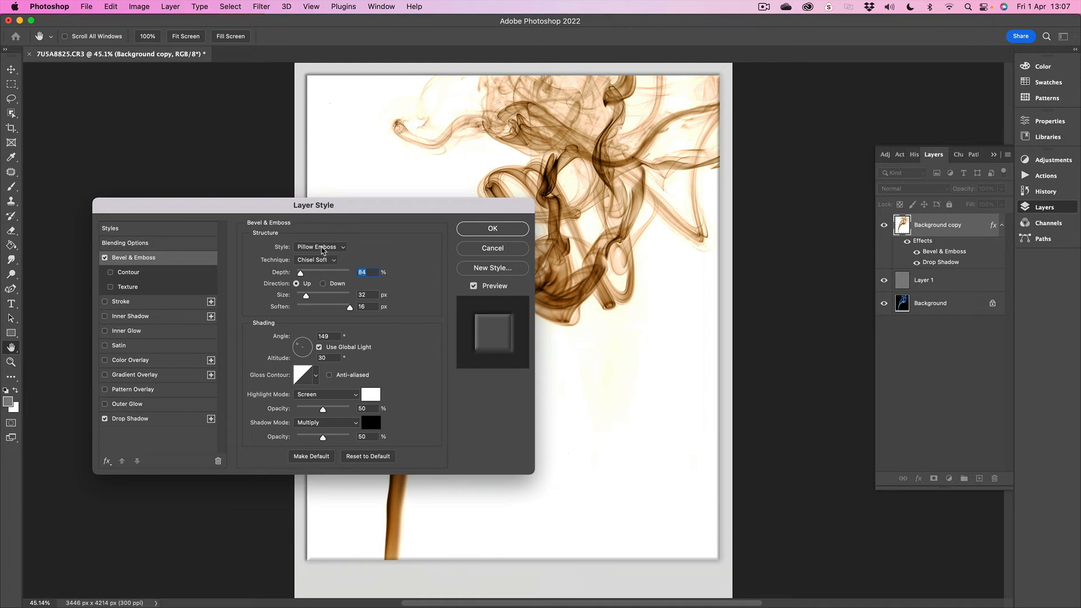
{"action": "left_click", "coordinate": [322, 251]}
{"action": "left_click", "coordinate": [321, 263]}
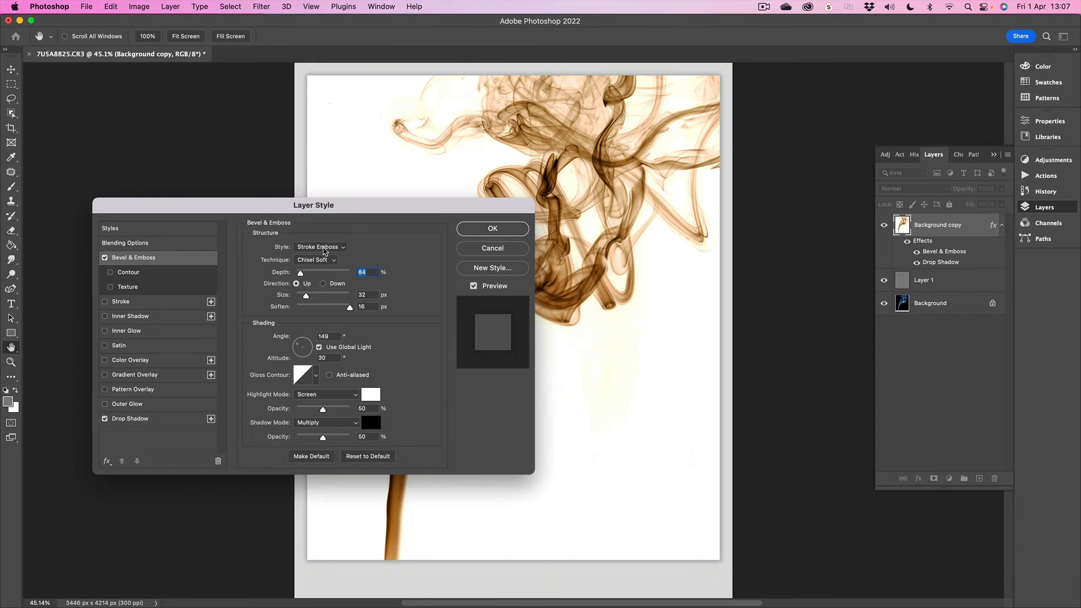
{"action": "left_click", "coordinate": [324, 252]}
{"action": "left_click", "coordinate": [322, 236]}
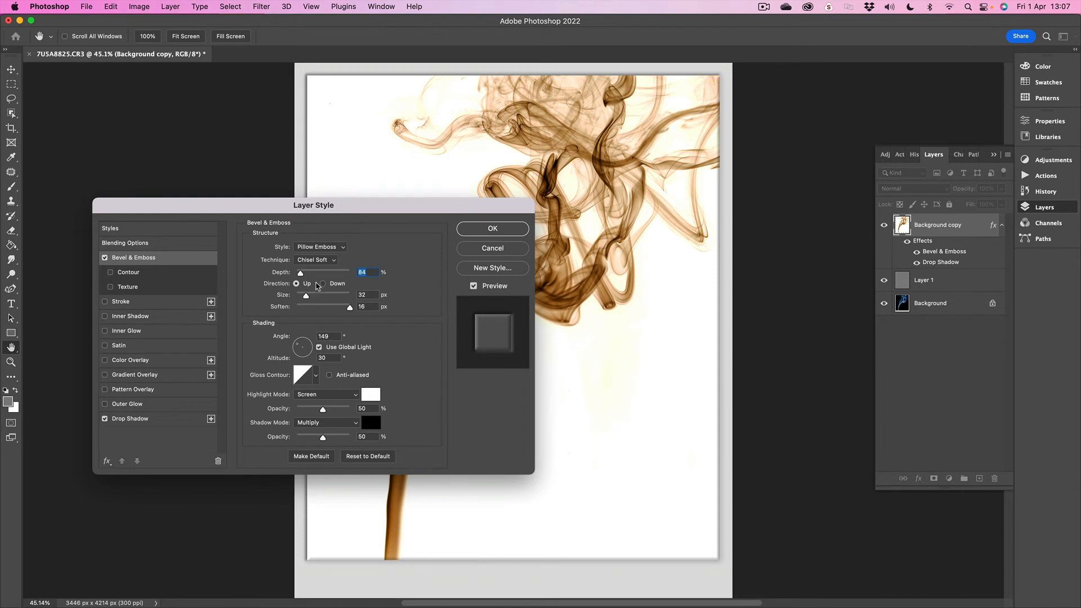
{"action": "left_click", "coordinate": [319, 260]}
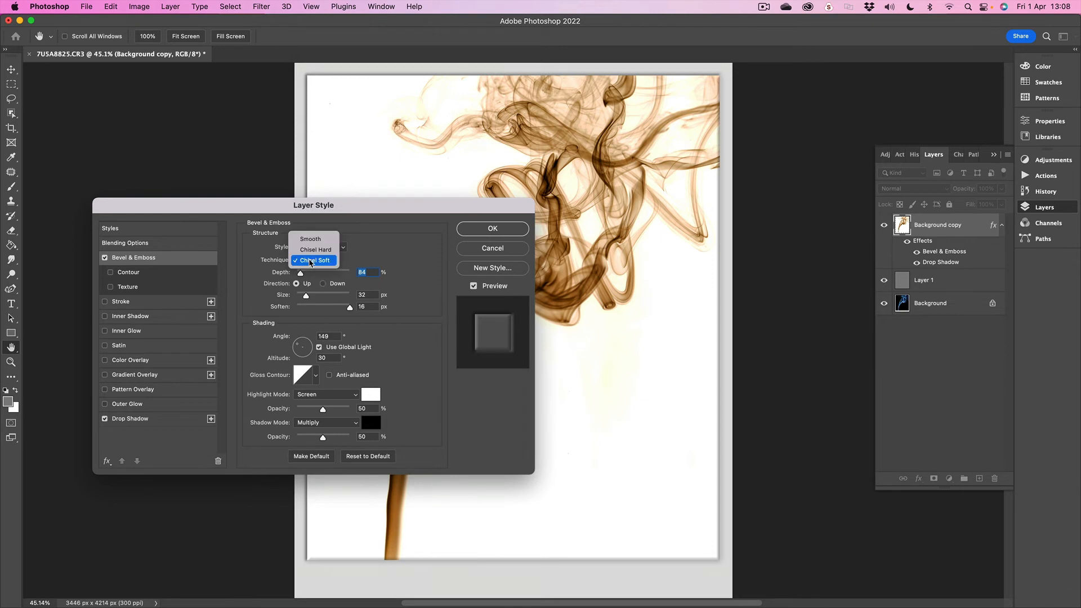
{"action": "left_click", "coordinate": [314, 261]}
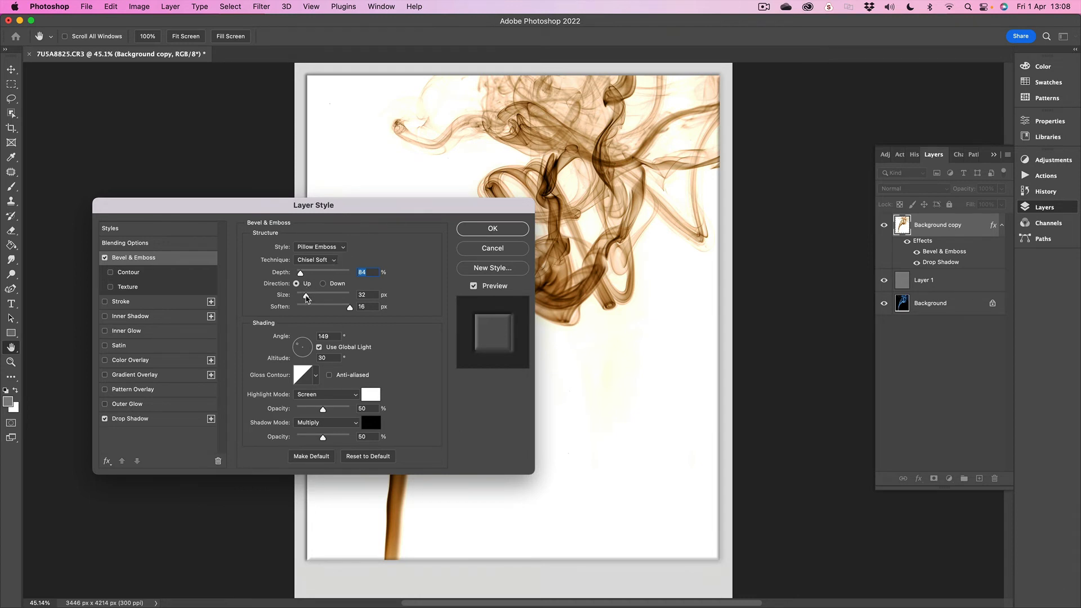
Set the bevel's Soften to 13 px and its shadow opacity to 40%, and apply the layer style
{"action": "mouse_move", "coordinate": [307, 298]}
{"action": "left_mouse_down"}
{"action": "mouse_move", "coordinate": [321, 298]}
{"action": "mouse_move", "coordinate": [306, 300]}
{"action": "left_mouse_up"}
{"action": "mouse_move", "coordinate": [349, 308]}
{"action": "left_mouse_down"}
{"action": "mouse_move", "coordinate": [308, 306]}
{"action": "mouse_move", "coordinate": [340, 309]}
{"action": "left_mouse_up"}
{"action": "mouse_move", "coordinate": [323, 441]}
{"action": "left_mouse_down"}
{"action": "mouse_move", "coordinate": [308, 441]}
{"action": "mouse_move", "coordinate": [337, 440]}
{"action": "mouse_move", "coordinate": [290, 438]}
{"action": "mouse_move", "coordinate": [318, 439]}
{"action": "left_mouse_up"}
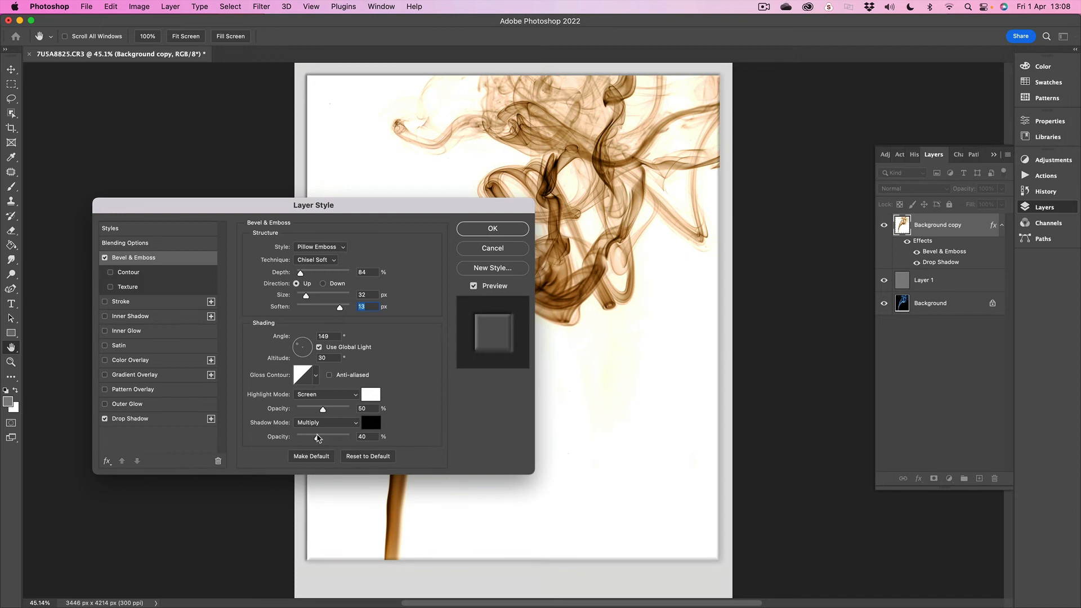
{"action": "left_click", "coordinate": [318, 438]}
{"action": "left_click", "coordinate": [505, 228]}
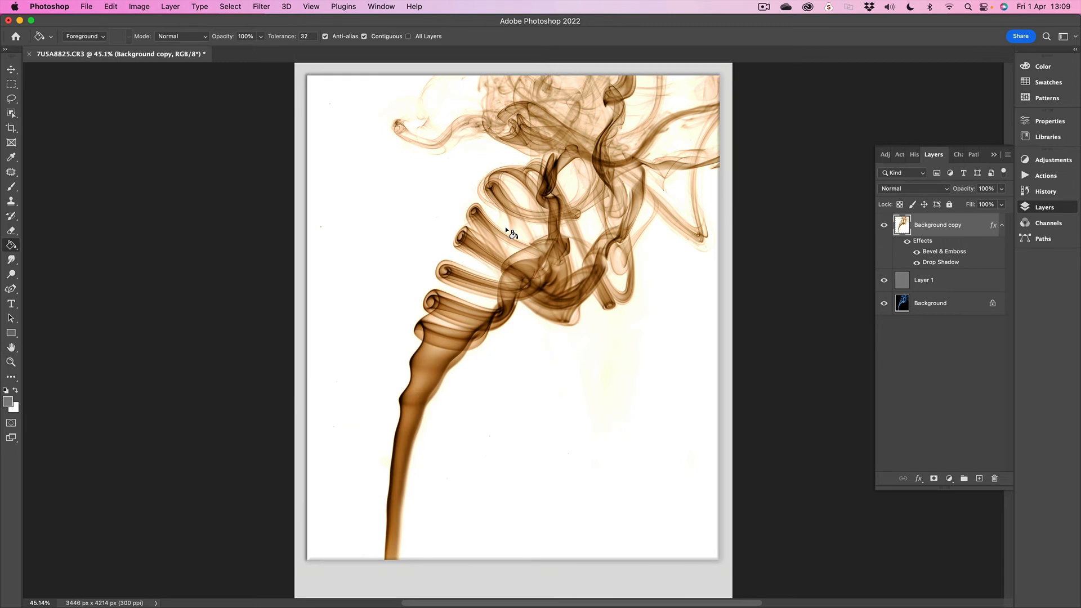
Activate the Horizontal Type Tool and set the text colour to black (000000)
{"action": "left_click", "coordinate": [12, 305]}
{"action": "right_click", "coordinate": [12, 305]}
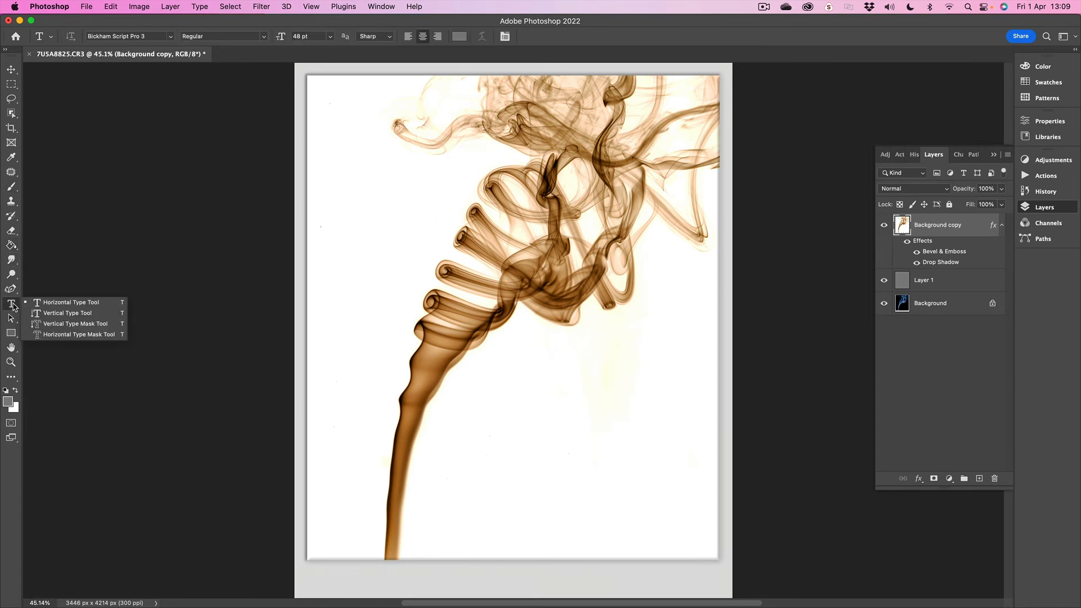
{"action": "left_click", "coordinate": [45, 305]}
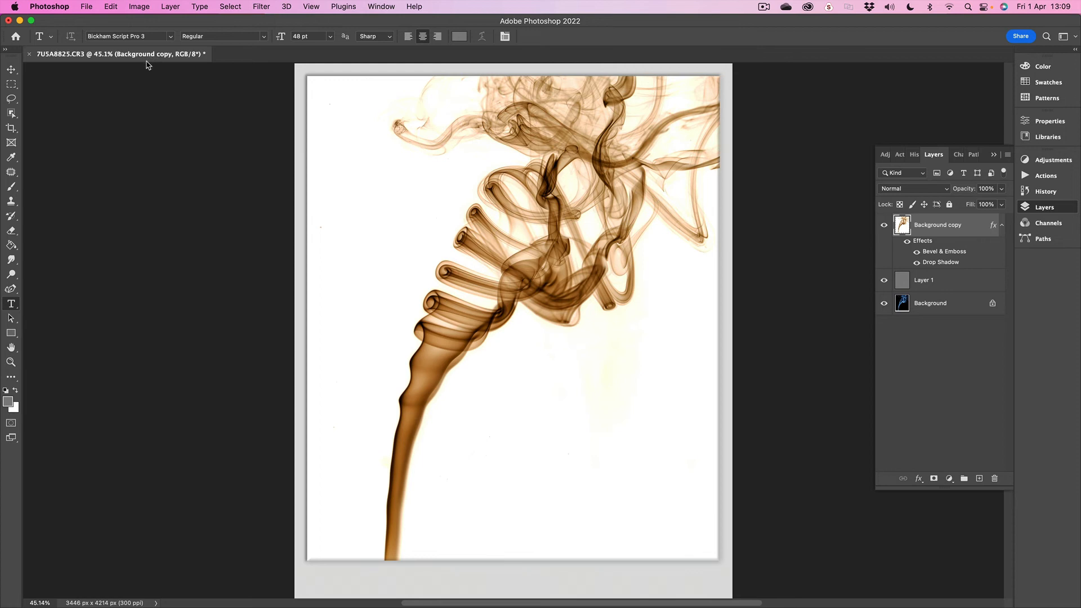
{"action": "left_click", "coordinate": [459, 36]}
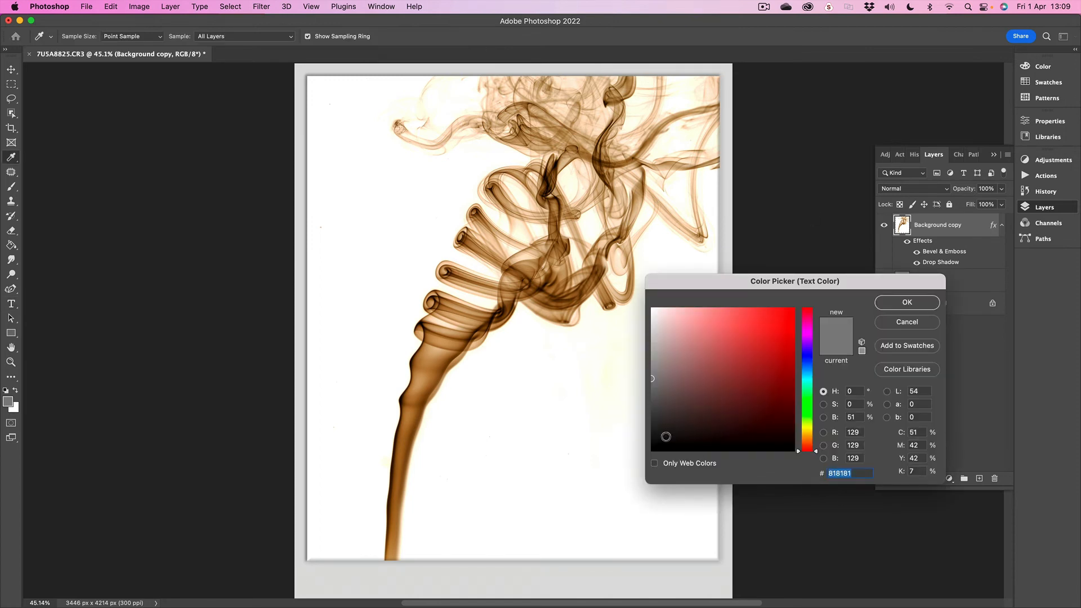
{"action": "left_click_drag", "start_coordinate": [665, 437], "coordinate": [651, 451]}
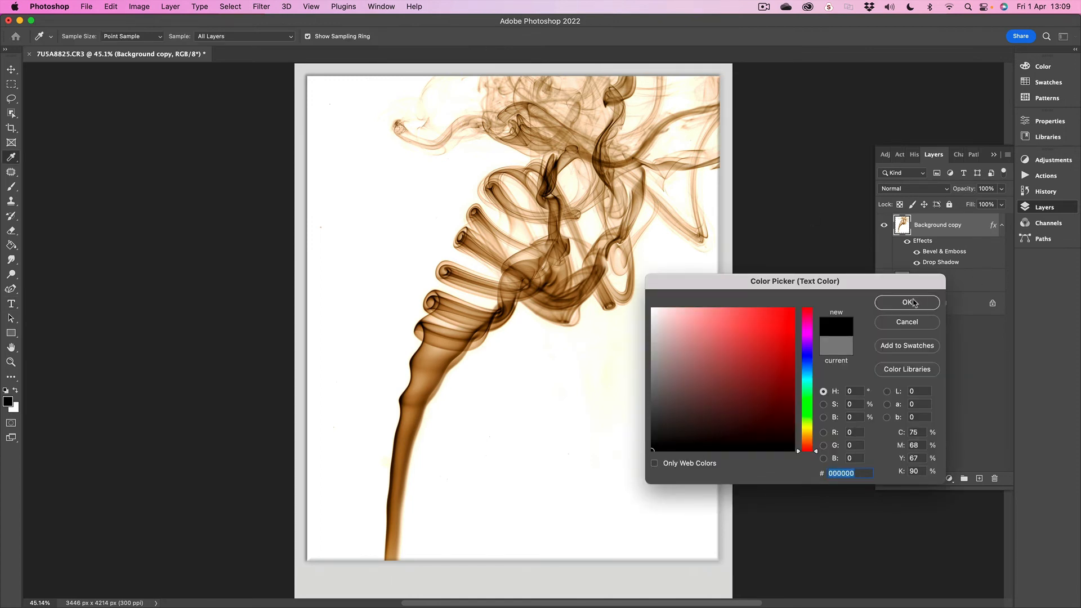
{"action": "left_click", "coordinate": [914, 303]}
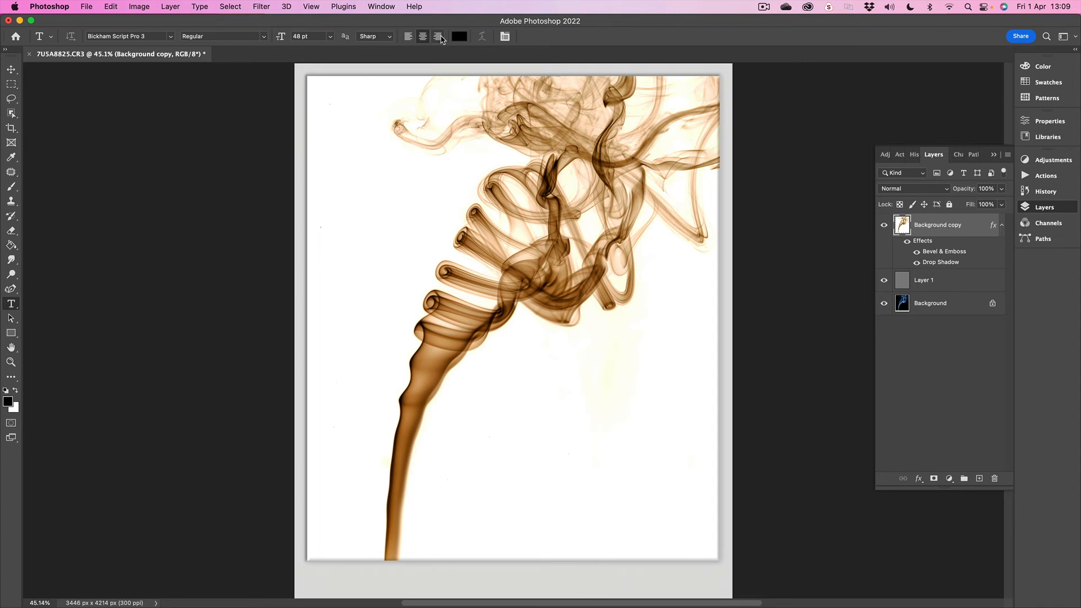
Add the photographer's full name as 48 pt Bickham Script Pro 3 text on the grey border below the image
{"action": "left_click", "coordinate": [512, 581]}
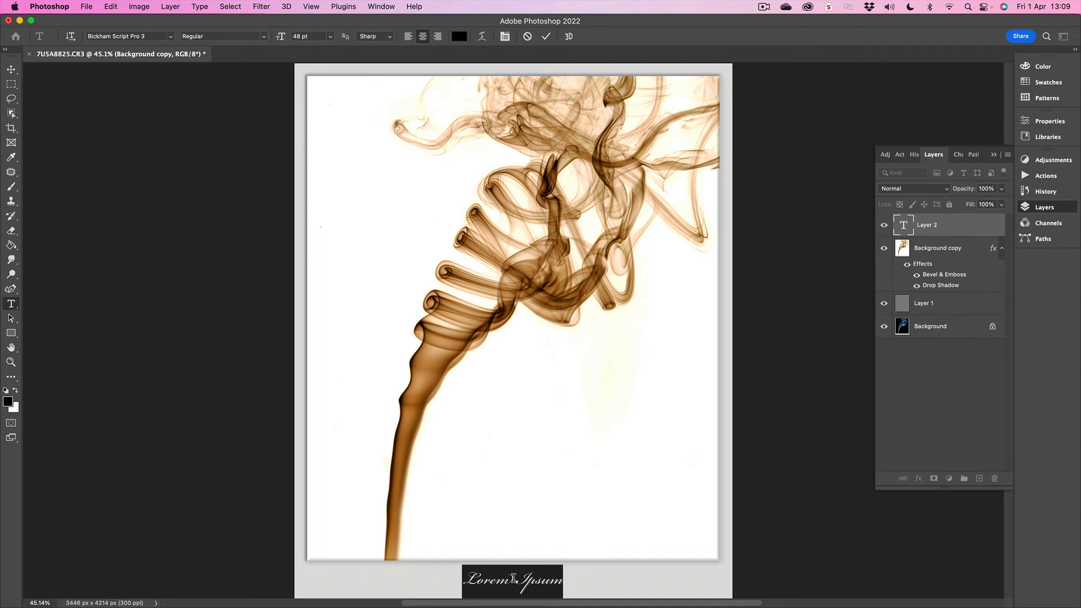
{"action": "type", "text": "Les "}
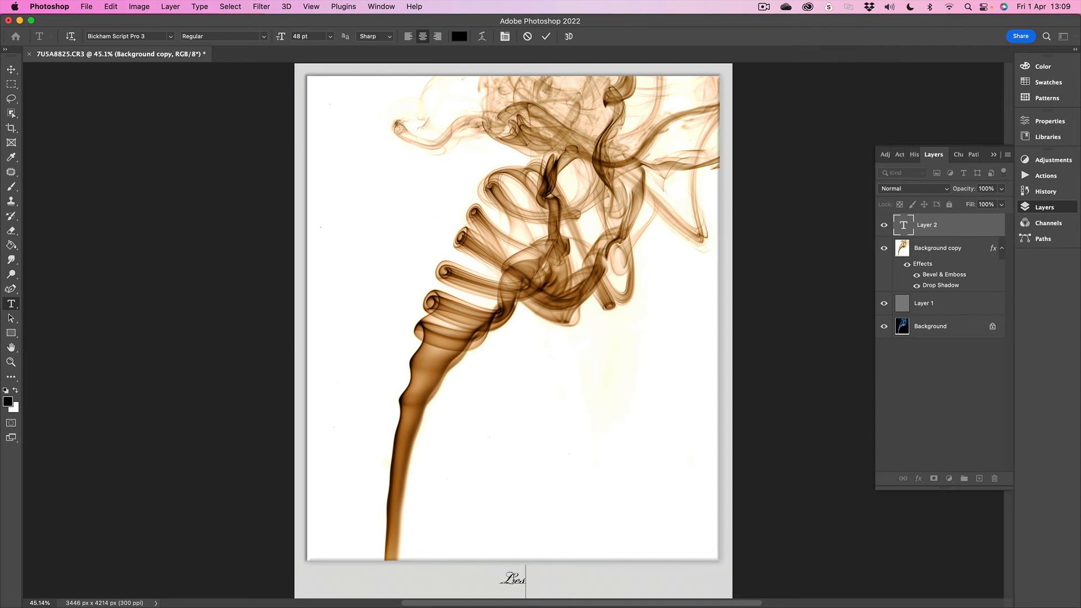
{"action": "type", "text": "arnott"}
{"action": "key", "text": "BackSpace"}
{"action": "key", "text": "BackSpace"}
{"action": "key", "text": "BackSpace"}
{"action": "key", "text": "BackSpace"}
{"action": "key", "text": "BackSpace"}
{"action": "key", "text": "BackSpace"}
{"action": "type", "text": "Arnott"}
{"action": "left_click", "coordinate": [546, 36]}
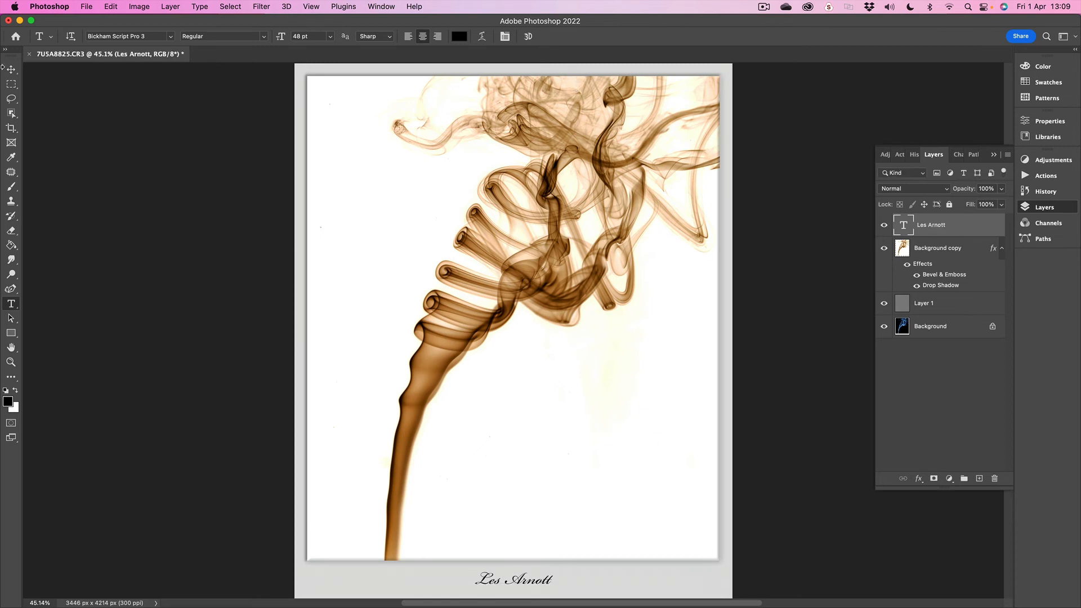
Enlarge the name text to about 126% and centre it horizontally beneath the picture
{"action": "key", "text": "v"}
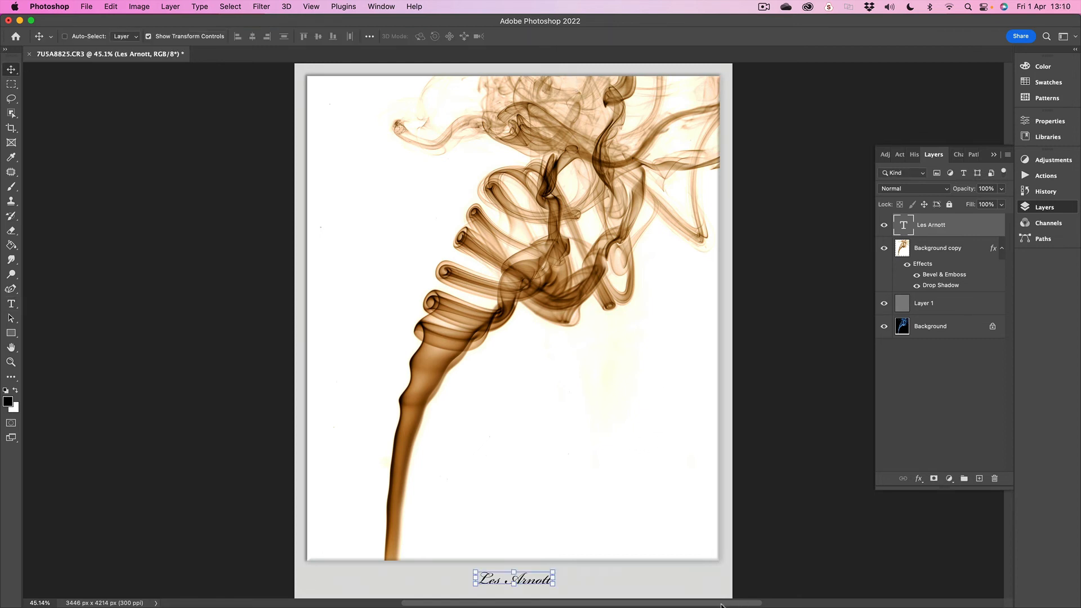
{"action": "mouse_move", "coordinate": [552, 584]}
{"action": "left_mouse_down"}
{"action": "mouse_move", "coordinate": [573, 587]}
{"action": "mouse_move", "coordinate": [535, 583]}
{"action": "mouse_move", "coordinate": [546, 582]}
{"action": "left_mouse_up"}
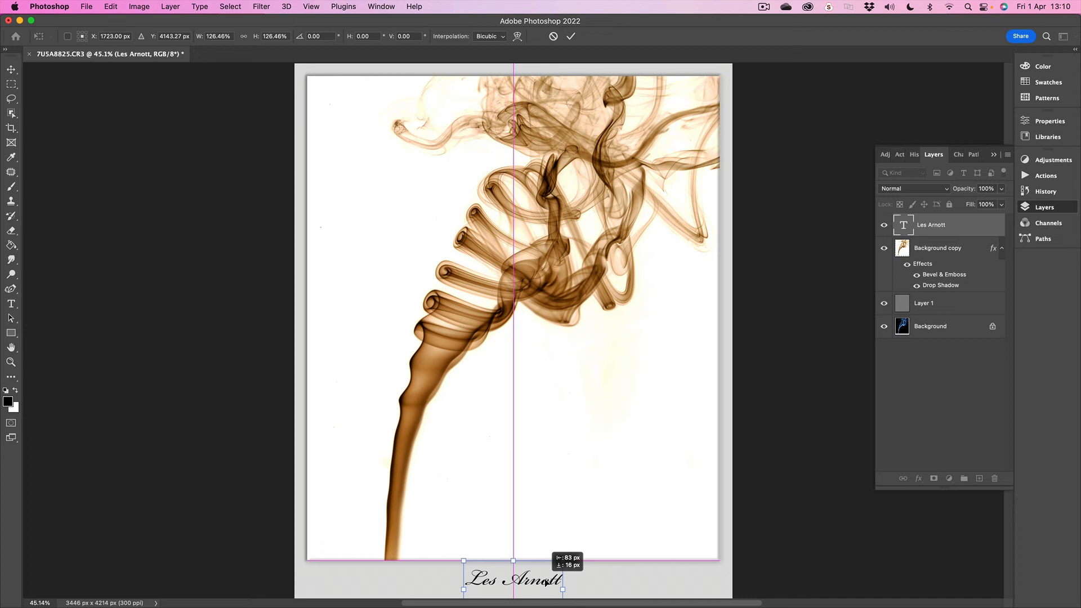
{"action": "left_click_drag", "start_coordinate": [548, 583], "coordinate": [547, 583]}
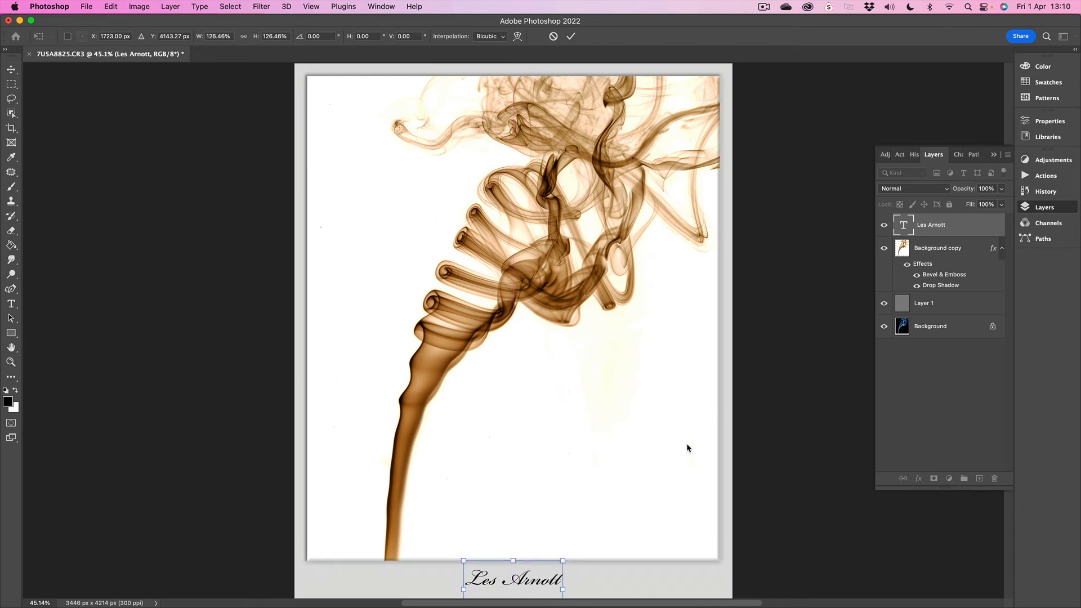
{"action": "left_click", "coordinate": [571, 36]}
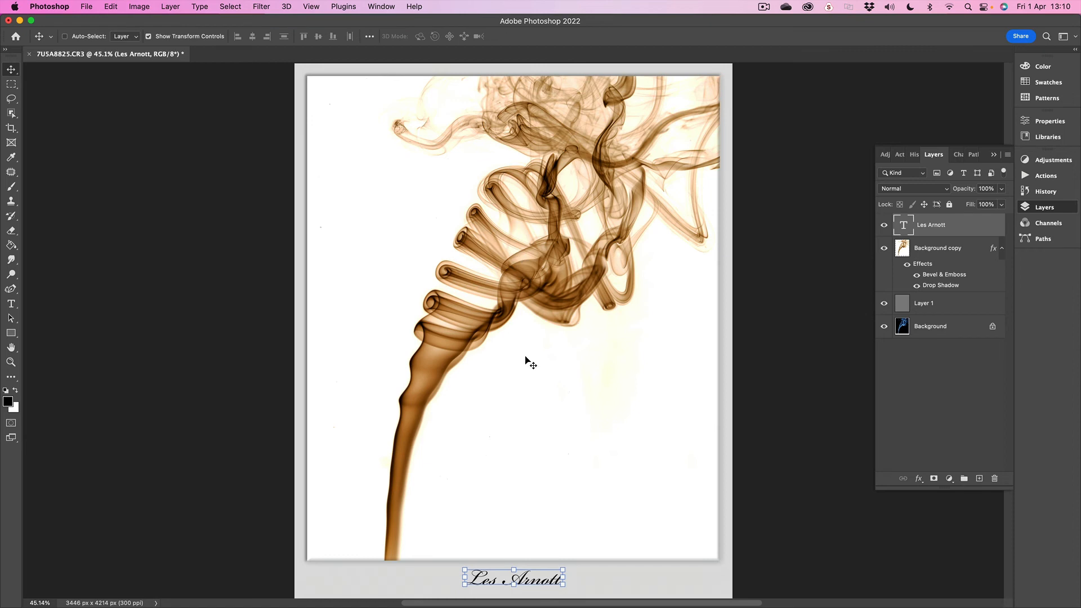
Nudge the name text slightly down within the lower grey border and deselect its transform box
{"action": "key", "text": "Down"}
{"action": "key", "text": "Down"}
{"action": "key", "text": "Down"}
{"action": "key", "text": "Down"}
{"action": "key", "text": "Down"}
{"action": "key", "text": "Down"}
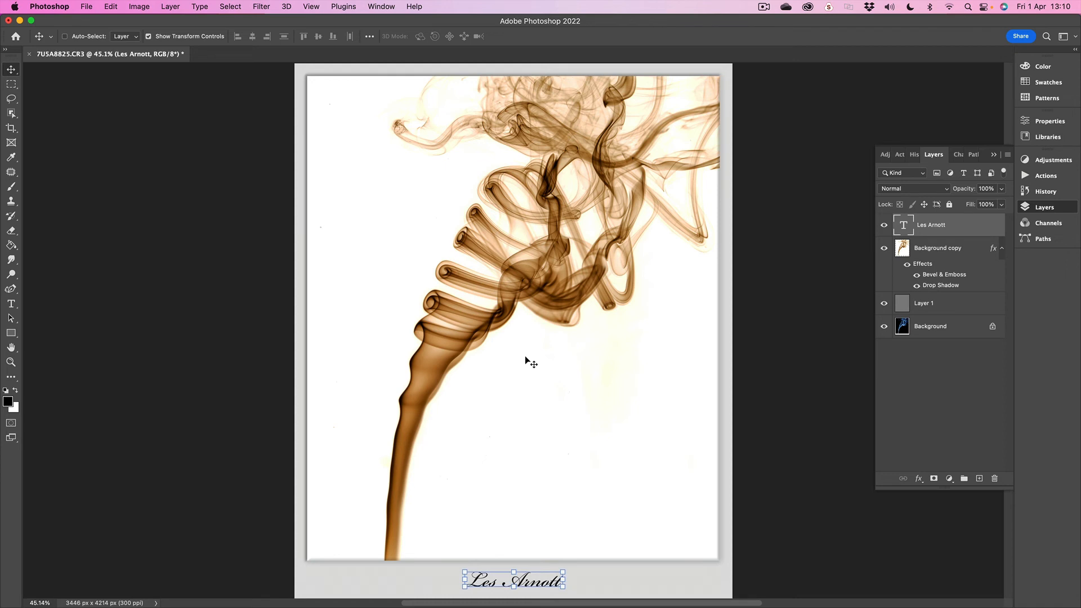
{"action": "key", "text": "Up"}
{"action": "key", "text": "Up"}
{"action": "left_click", "coordinate": [11, 347]}
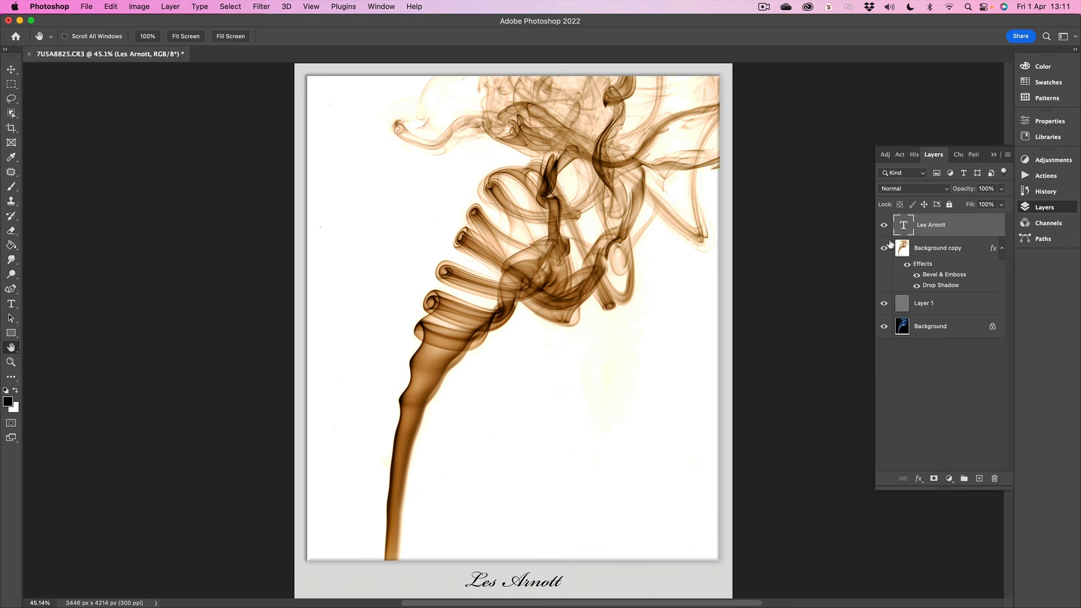
Rasterize the name's type layer and add a 4 px black Stroke with Center position at 100% opacity
{"action": "right_click", "coordinate": [960, 226]}
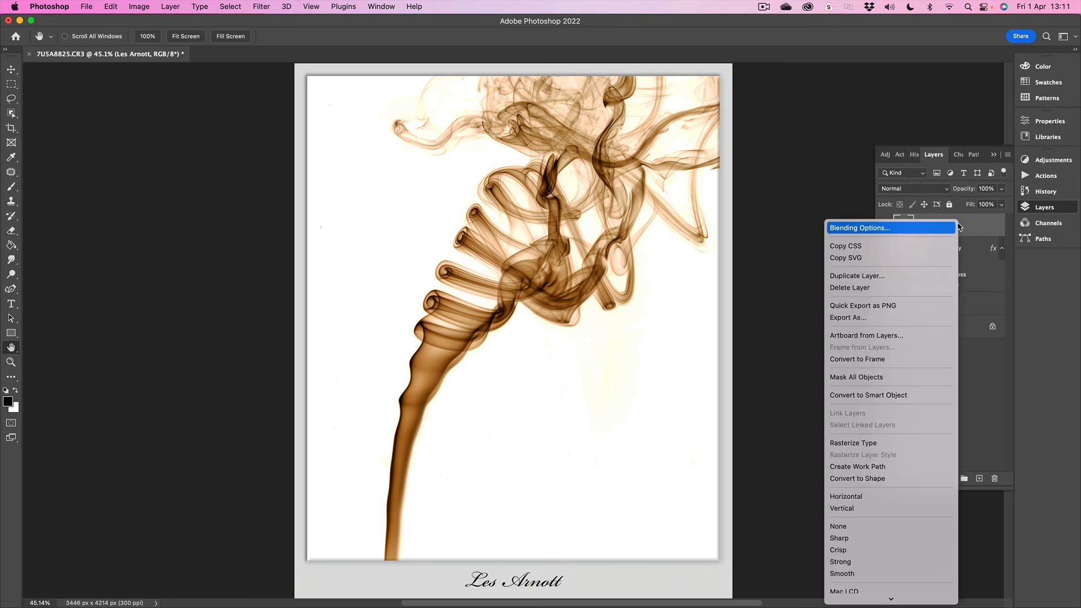
{"action": "left_click", "coordinate": [850, 444]}
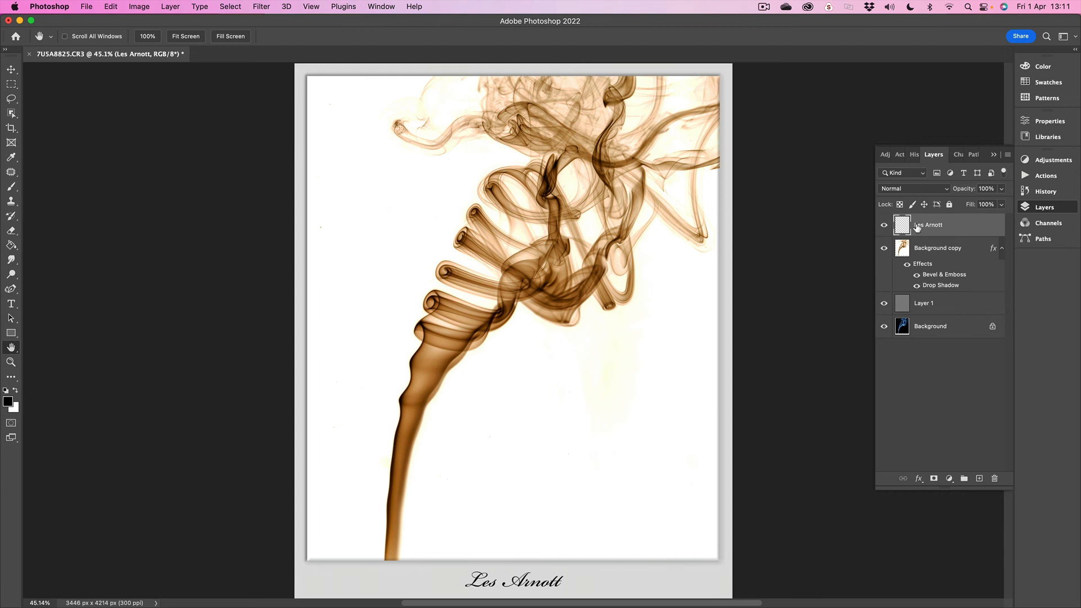
{"action": "left_click", "coordinate": [919, 478]}
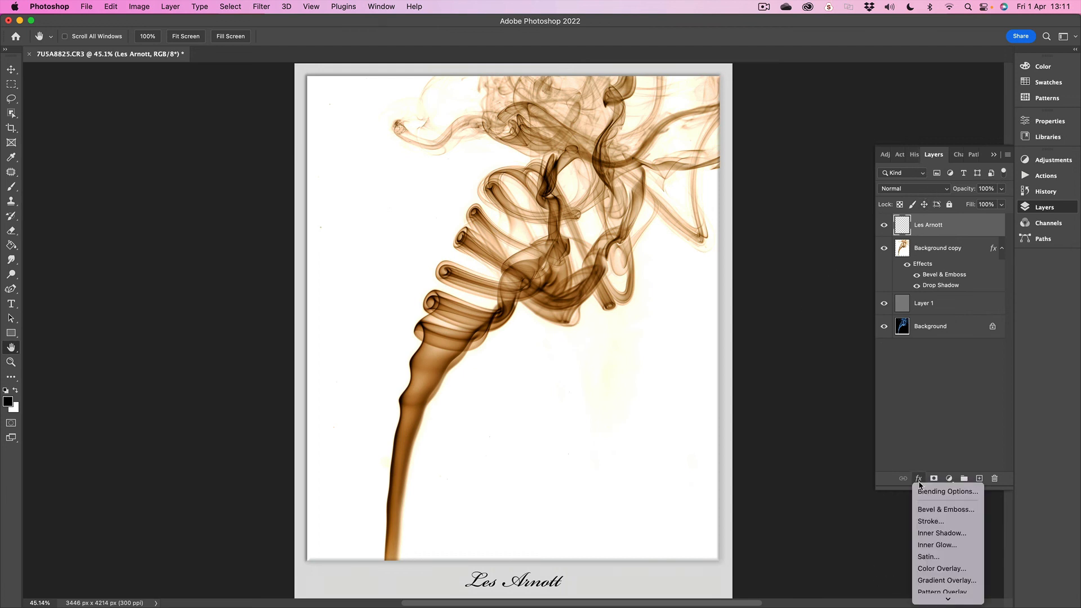
{"action": "left_click", "coordinate": [930, 521]}
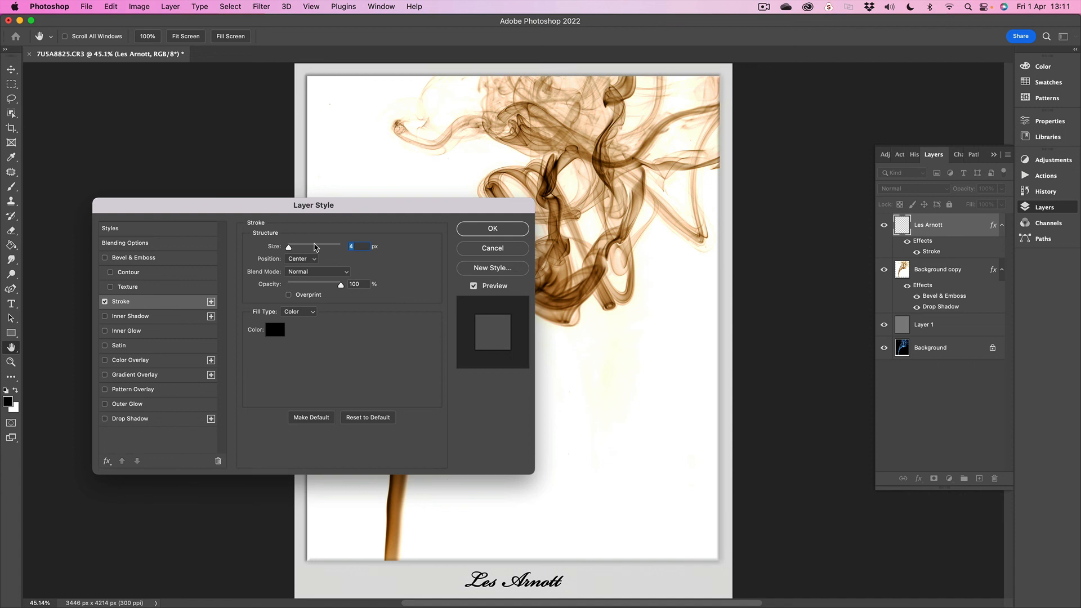
{"action": "left_click", "coordinate": [493, 229]}
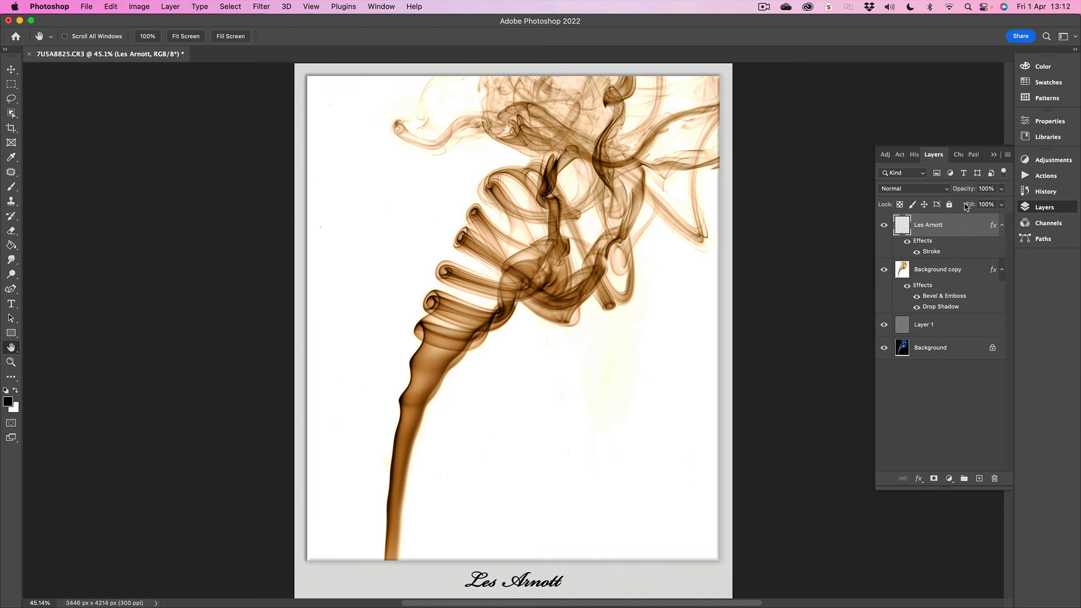
Reduce the name layer's fill to 20% and its opacity to 58%
{"action": "left_click", "coordinate": [1001, 205]}
{"action": "mouse_move", "coordinate": [1000, 208]}
{"action": "left_mouse_down"}
{"action": "mouse_move", "coordinate": [931, 212]}
{"action": "mouse_move", "coordinate": [1013, 207]}
{"action": "left_mouse_up"}
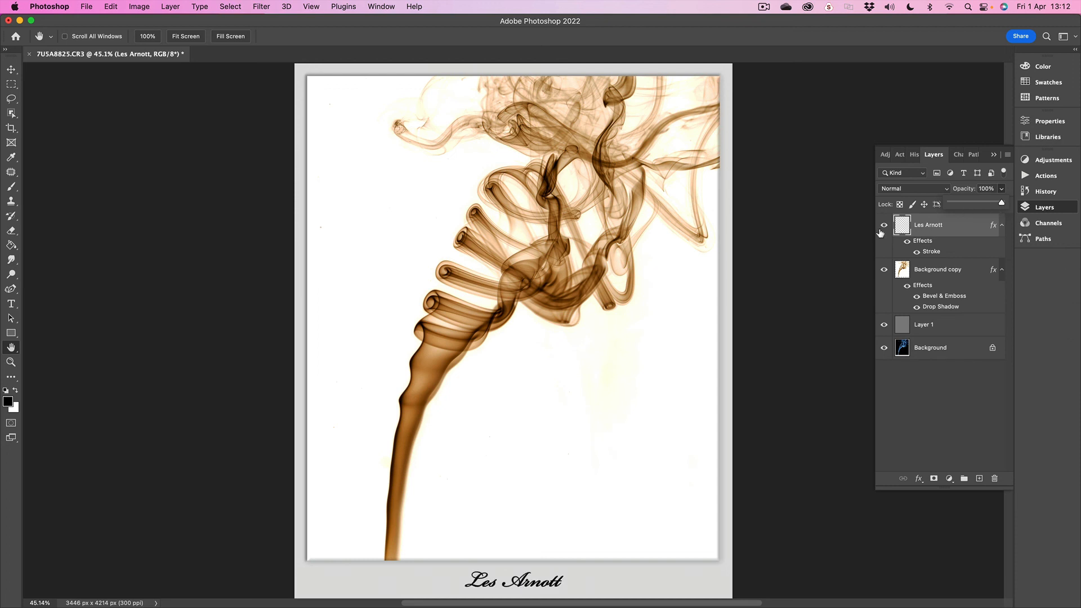
{"action": "left_click", "coordinate": [936, 205]}
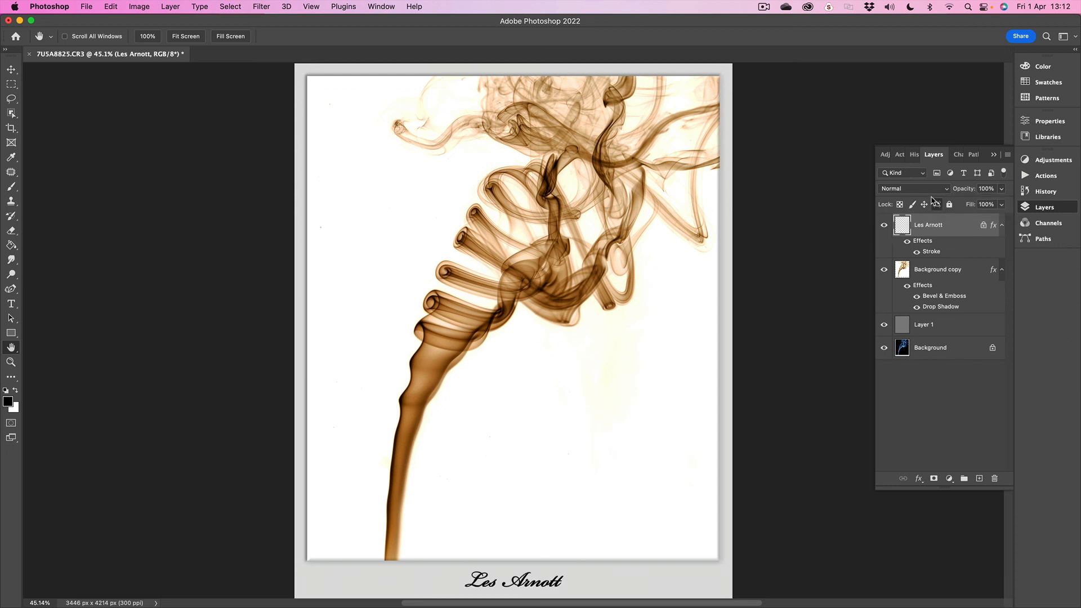
{"action": "left_click", "coordinate": [1002, 205]}
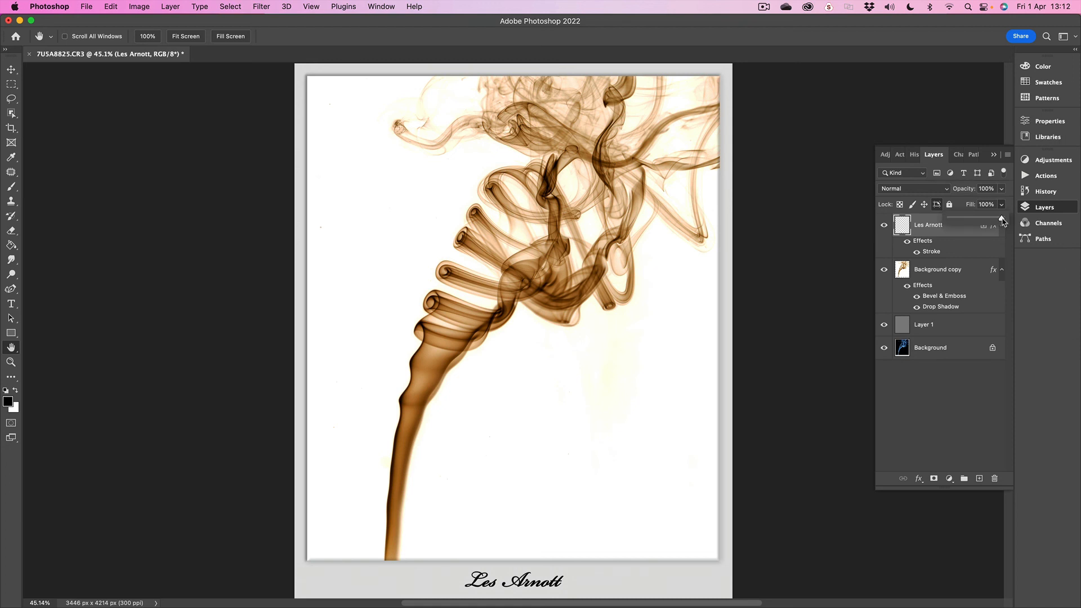
{"action": "left_click_drag", "start_coordinate": [1003, 221], "coordinate": [948, 224]}
{"action": "left_click_drag", "start_coordinate": [947, 223], "coordinate": [959, 220]}
{"action": "left_click", "coordinate": [1002, 191]}
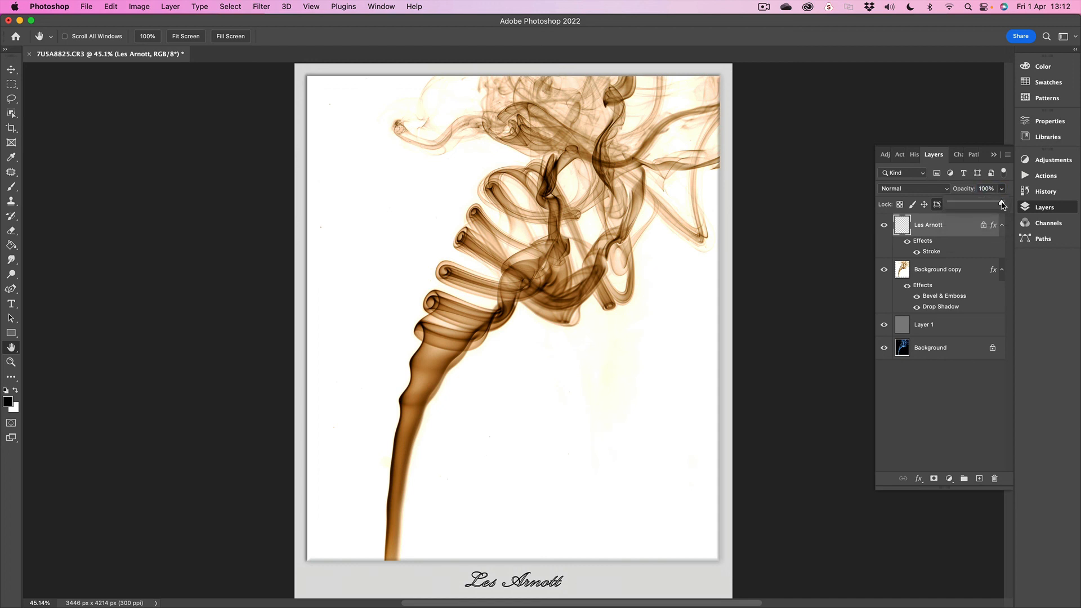
{"action": "left_click_drag", "start_coordinate": [1001, 206], "coordinate": [981, 208]}
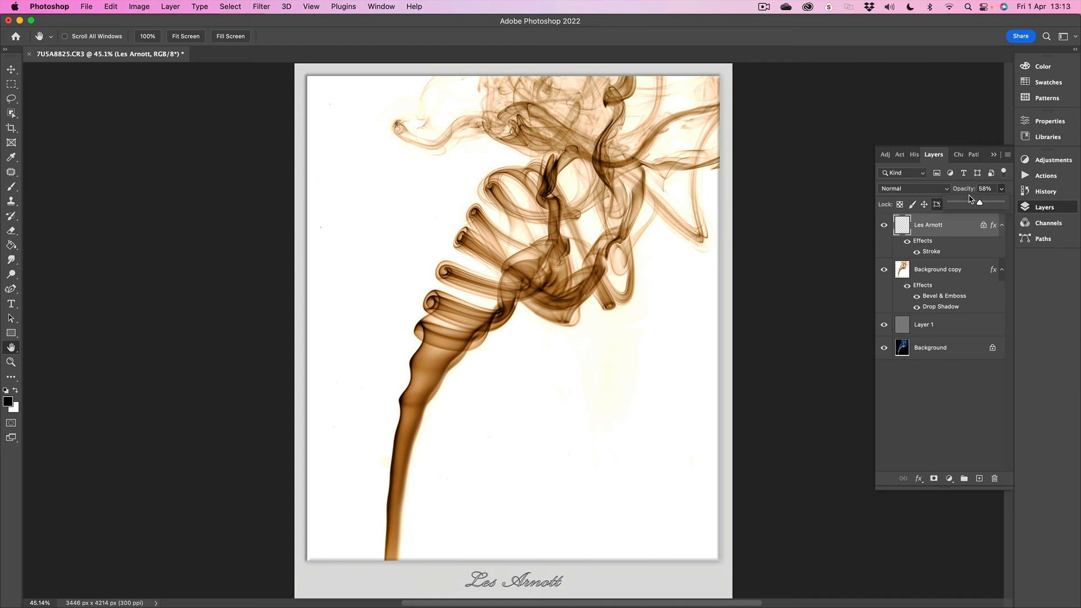
Flatten the image into a single layer
{"action": "right_click", "coordinate": [969, 226]}
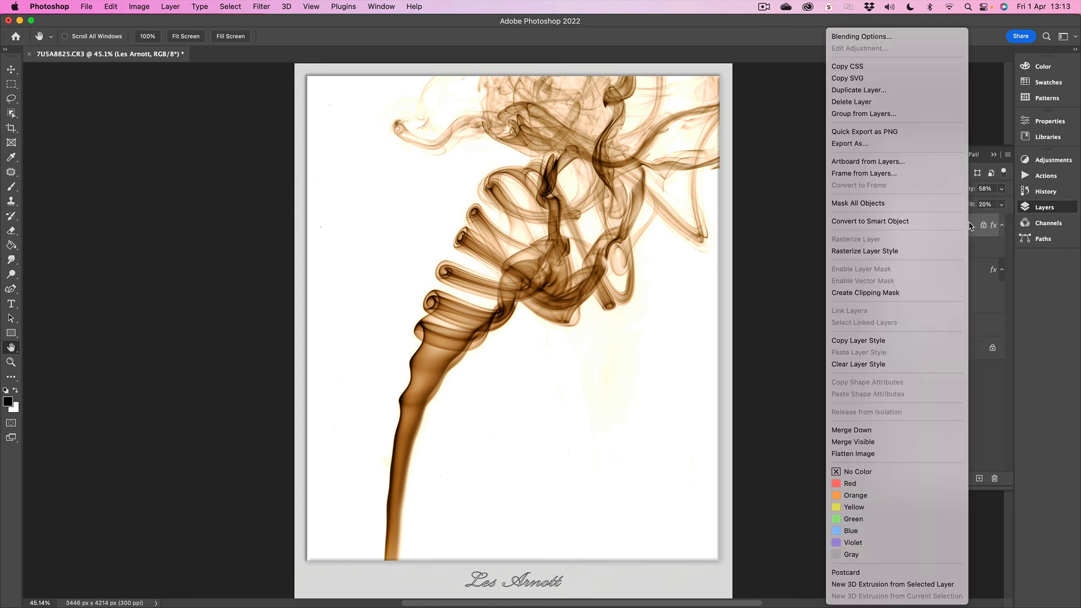
{"action": "left_click", "coordinate": [850, 455]}
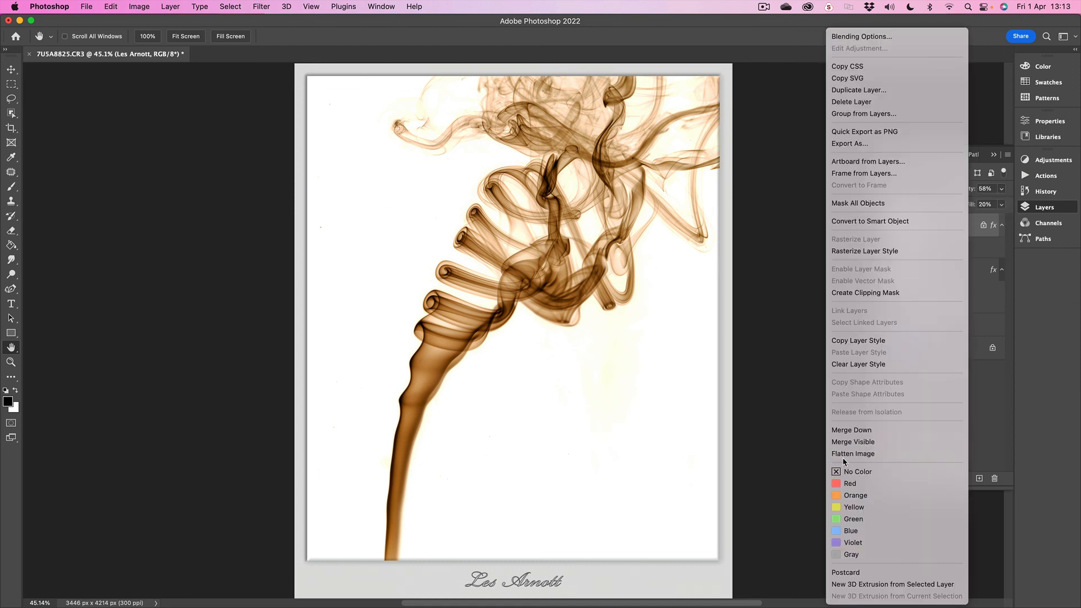